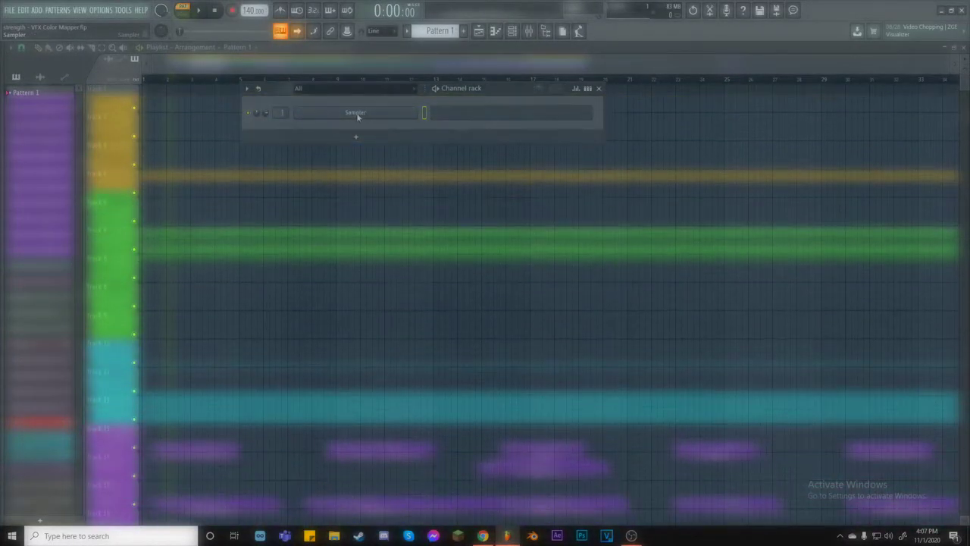
- Replace the Sampler channel with a Patcher
right_click(358, 114)
mouse_move(455, 191)
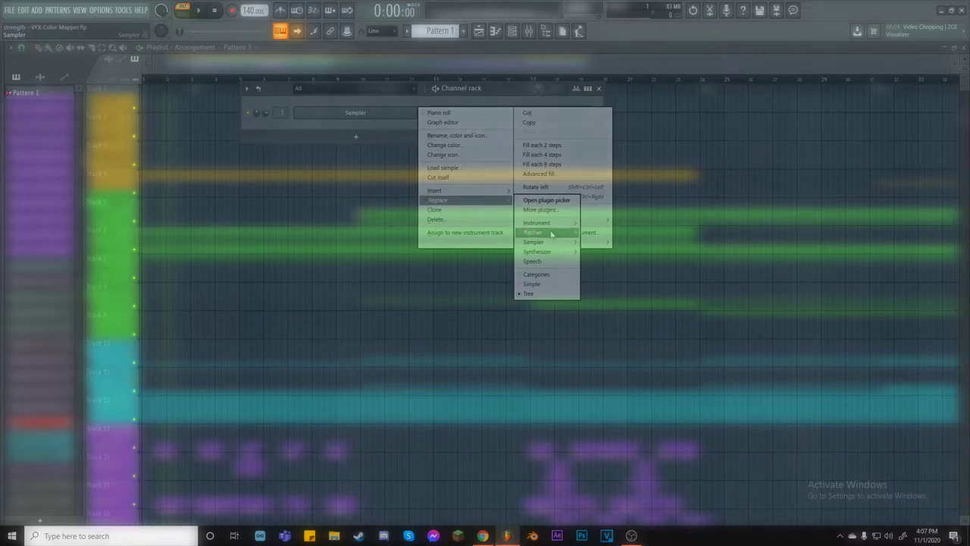
mouse_move(551, 234)
left_click(606, 251)
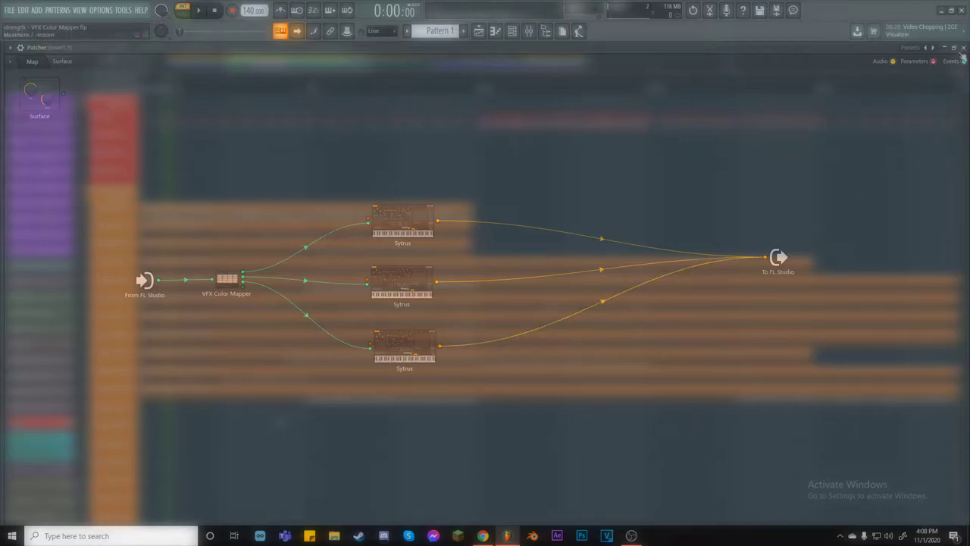
- Close the Patcher window, show the channel's piano roll, and audition a low note
left_click(964, 47)
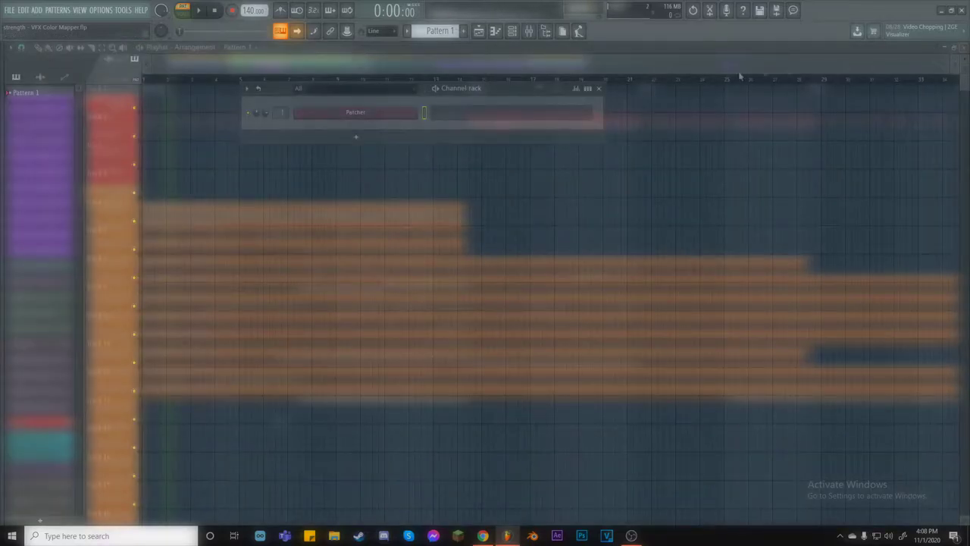
left_click(430, 118)
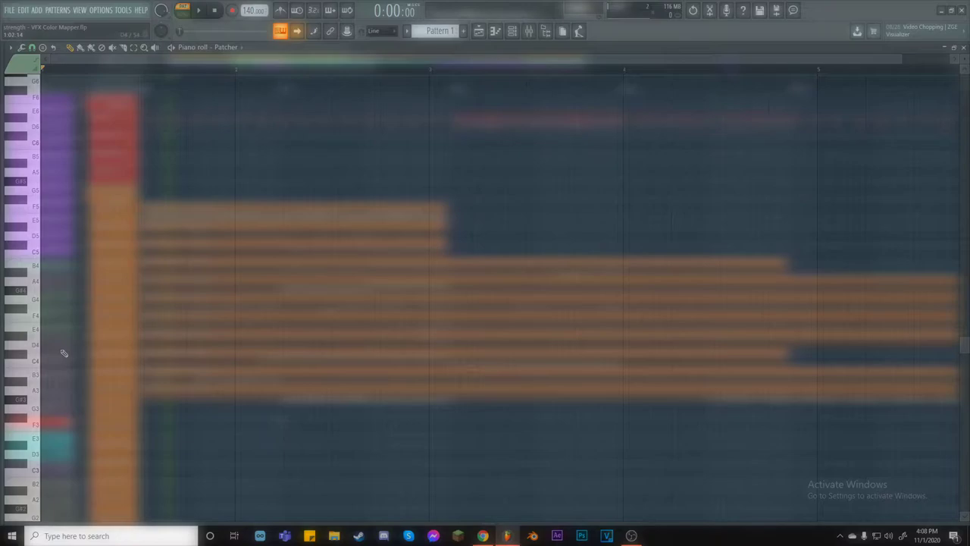
scroll(64, 354, "down", 1)
left_click(43, 372)
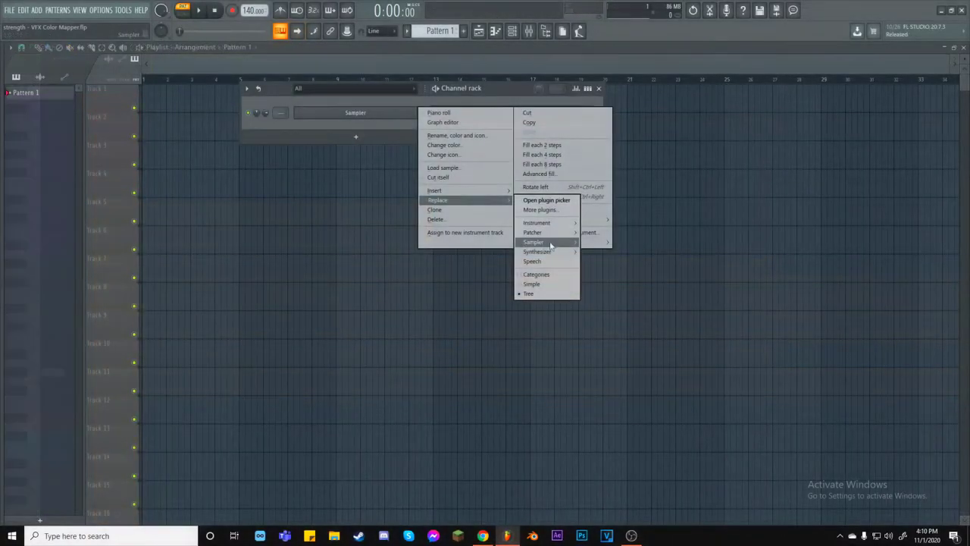
- Turn the channel into a maximized Patcher holding VFX Color Mapper and Sytrus
mouse_move(554, 253)
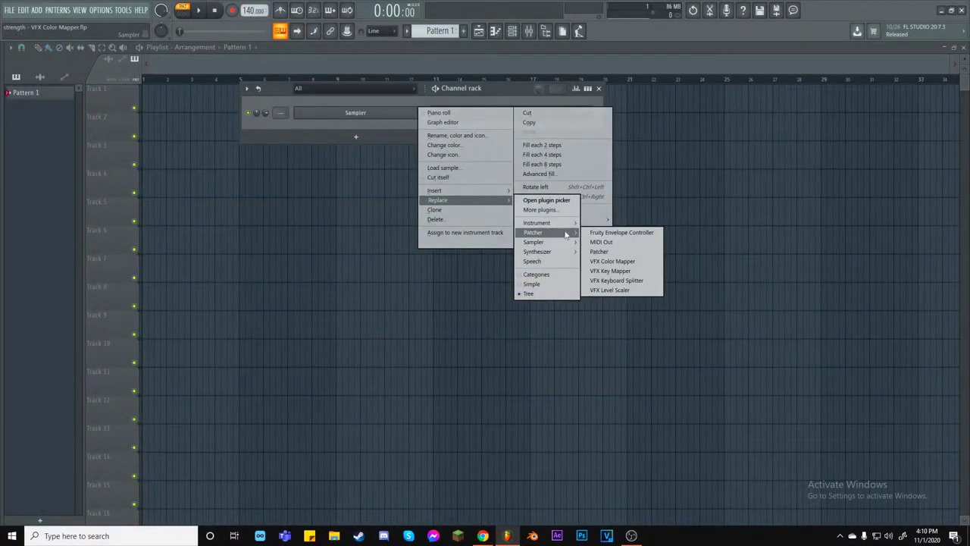
left_click(607, 251)
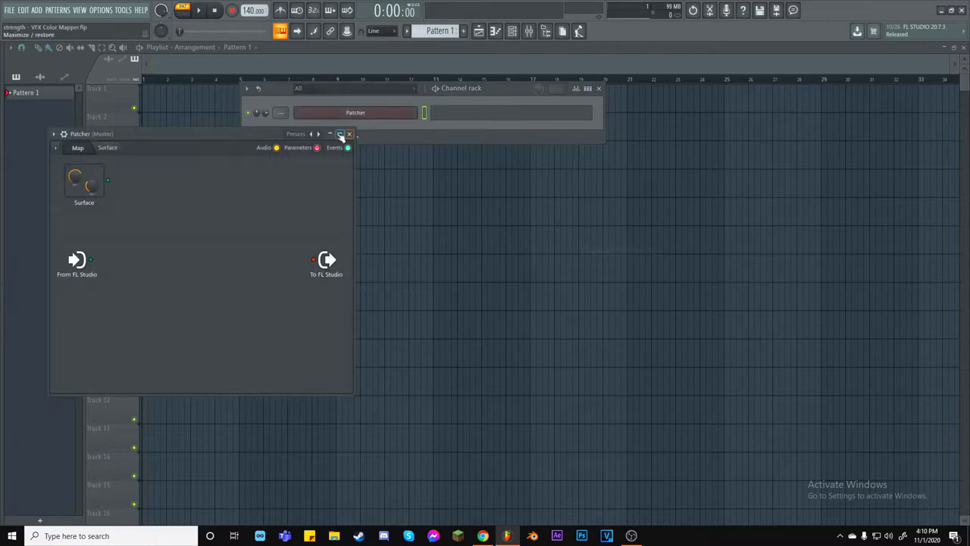
left_click(340, 134)
right_click(312, 249)
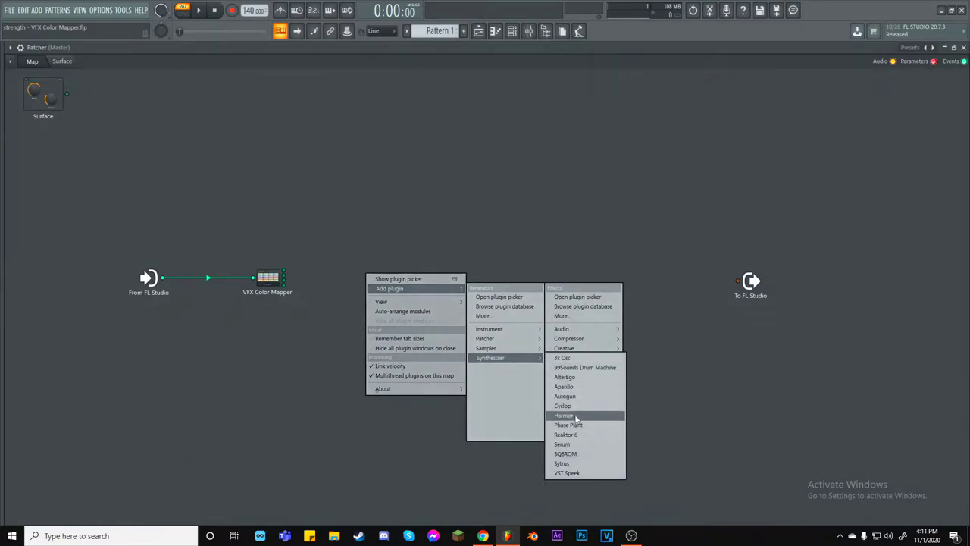
left_click(574, 464)
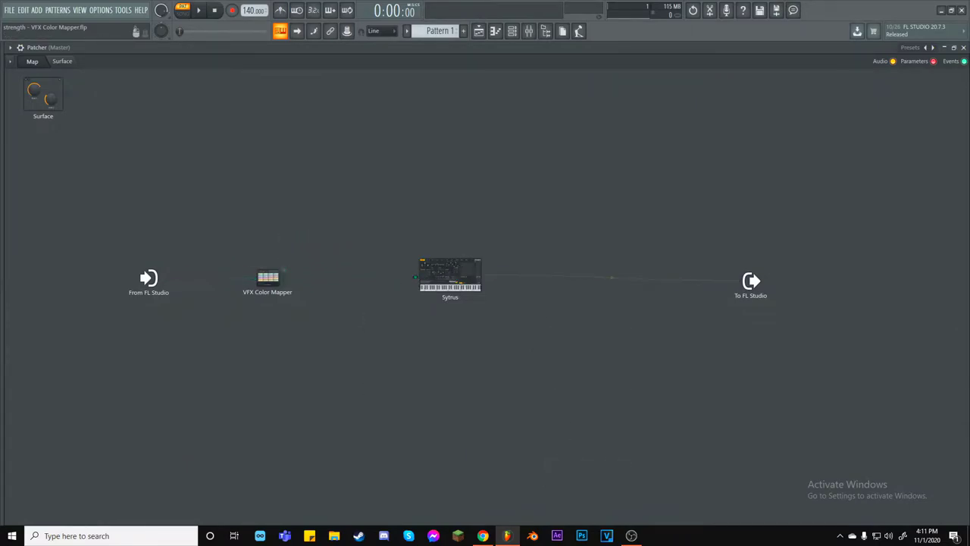
- Load the Default preset into Sytrus and delete the VFX Color Mapper node
left_click(455, 282)
left_click(672, 160)
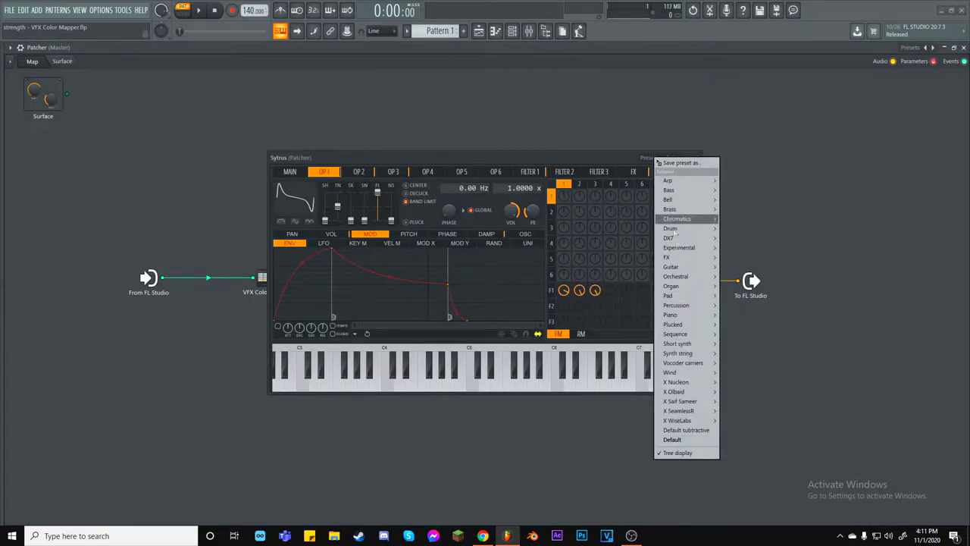
left_click(672, 440)
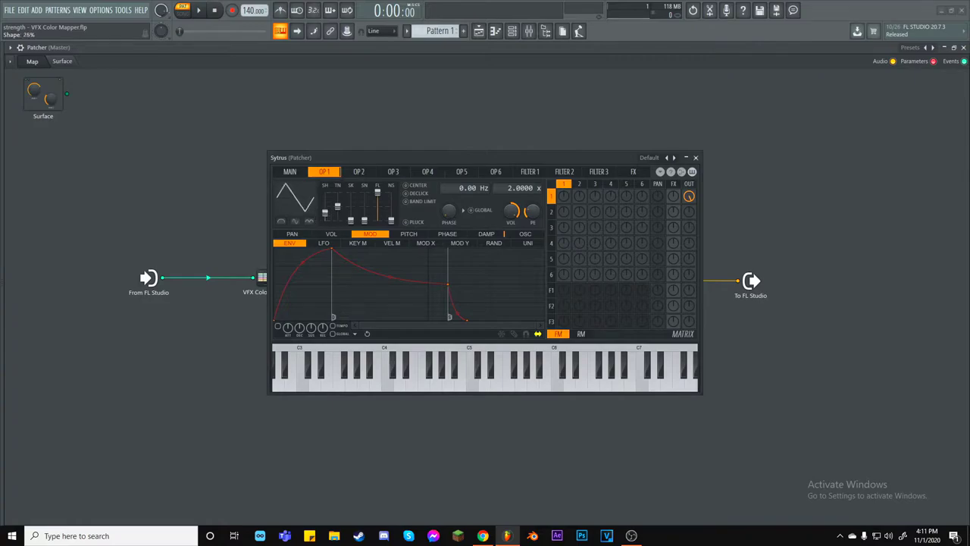
left_click(697, 157)
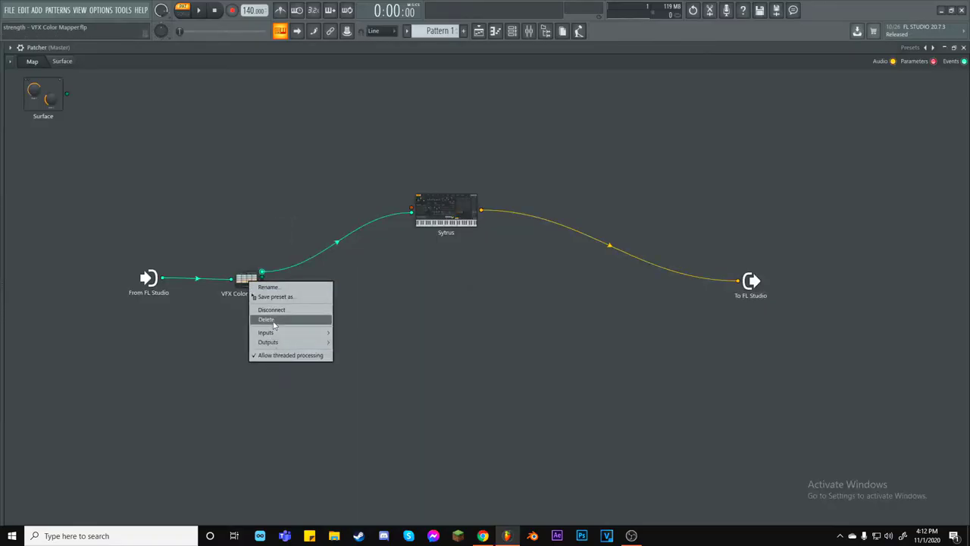
left_click(273, 319)
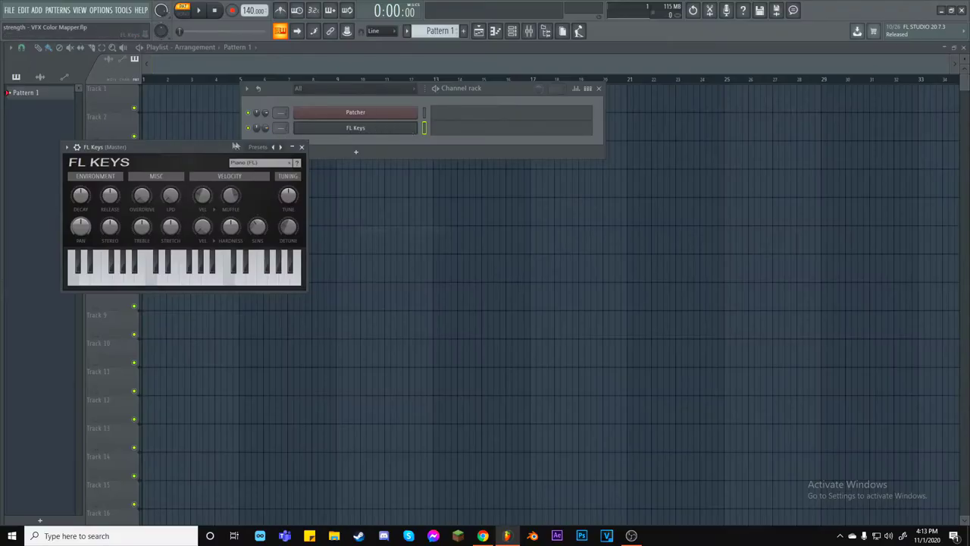
- Close the FL Keys window and write a C5–E5–G5 chord at bar 1
left_click_drag(225, 154, 333, 188)
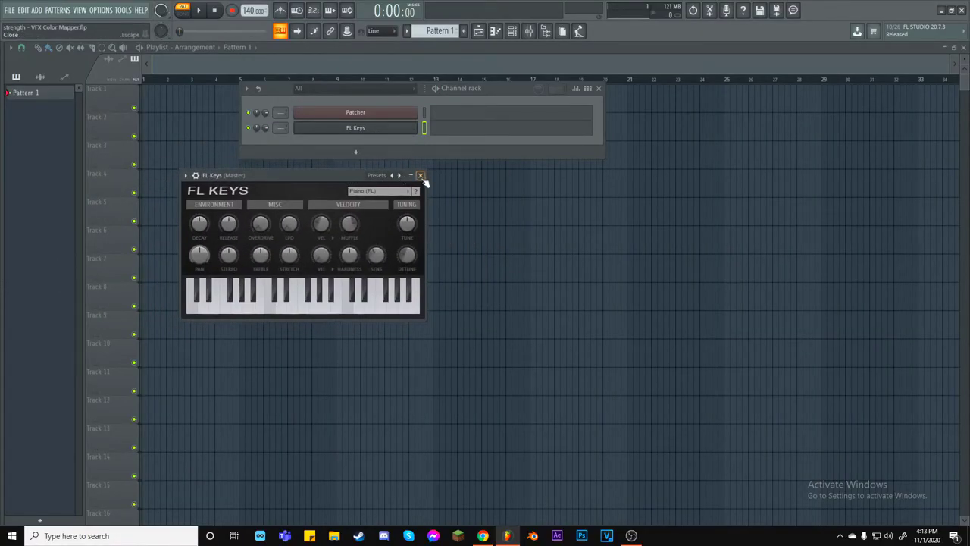
left_click(421, 176)
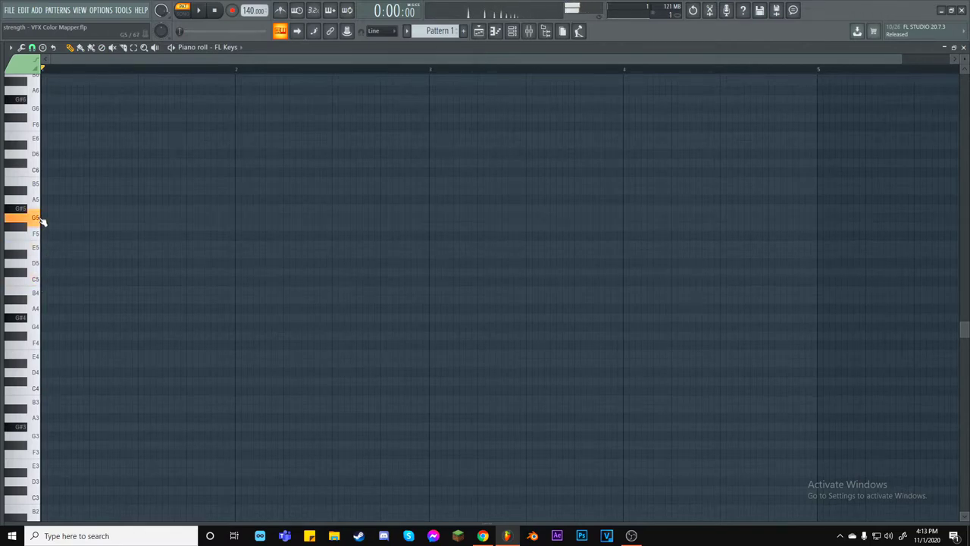
left_click(60, 284)
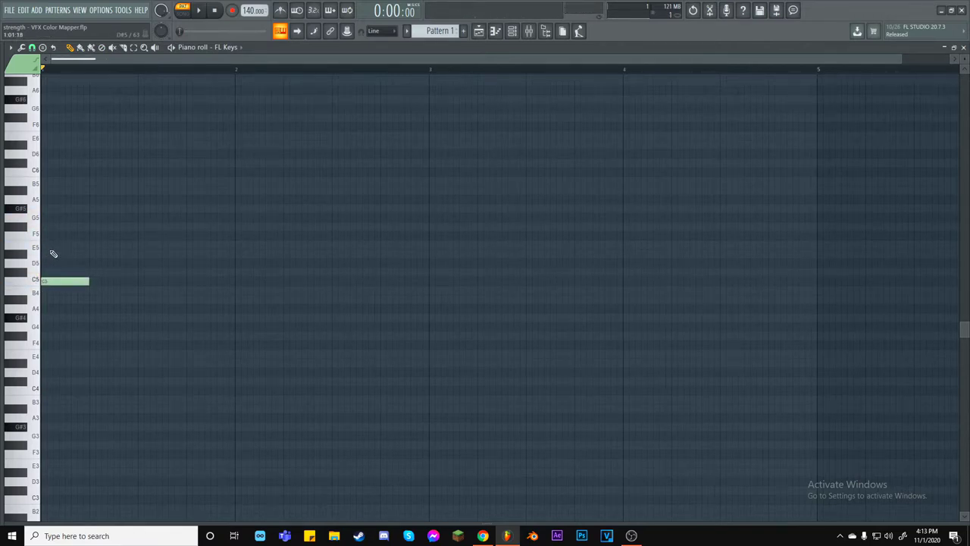
left_click(52, 247)
left_click(46, 217)
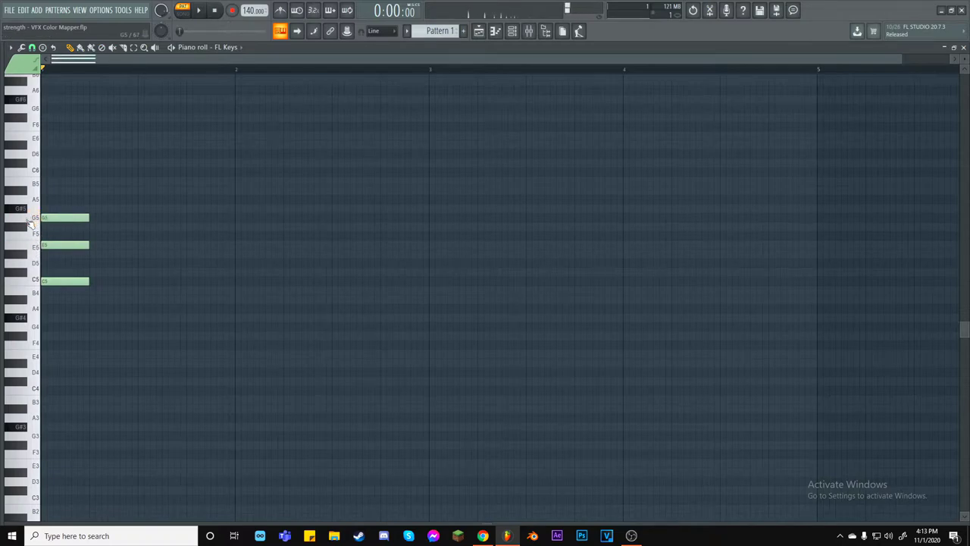
left_click(30, 220)
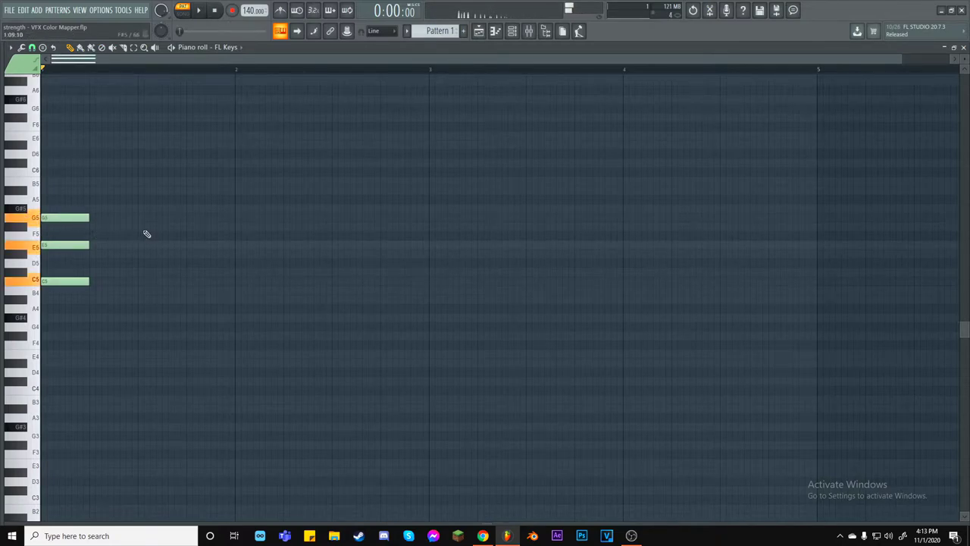
- Recolour the E5 note and make the G5 note pink, then play back the chord
scroll(114, 242, "up", 2)
double_click(89, 247)
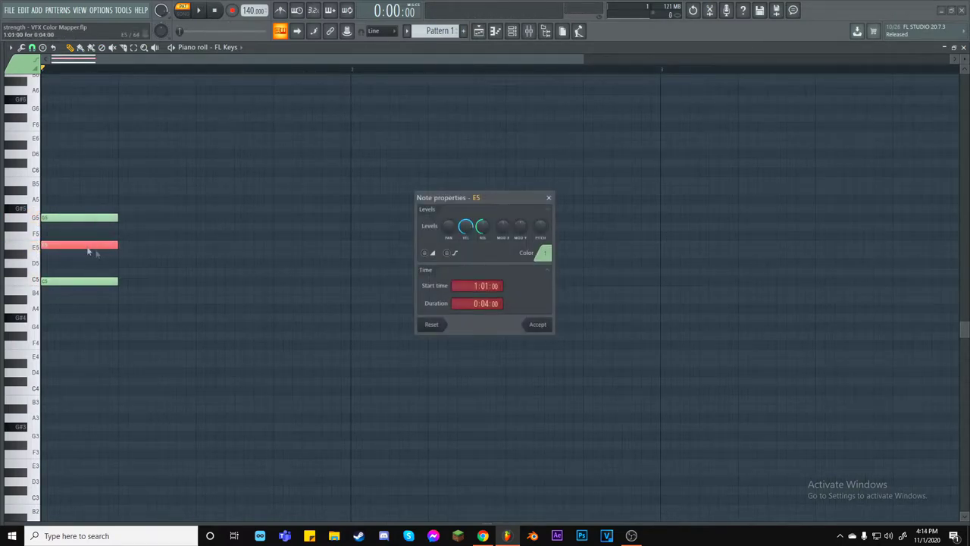
left_click(540, 256)
left_click(537, 324)
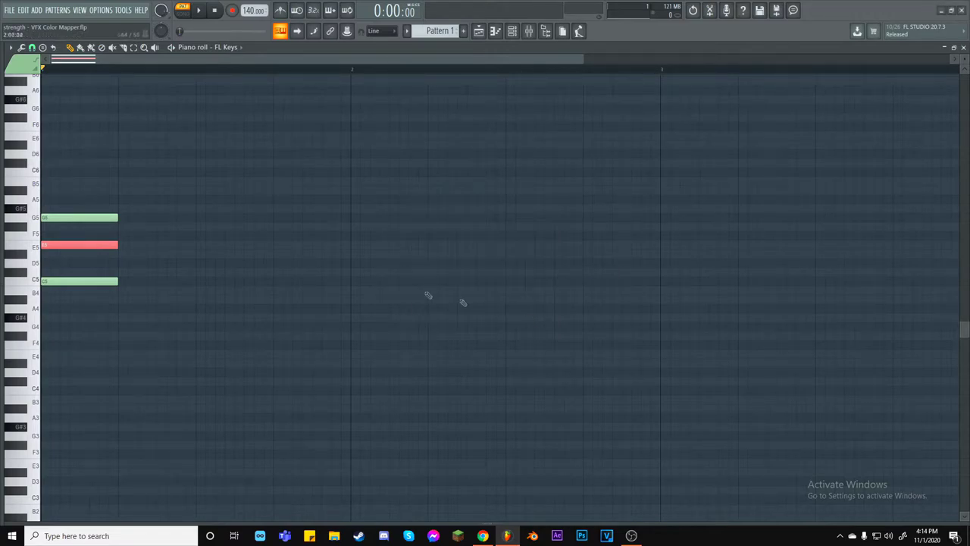
double_click(94, 217)
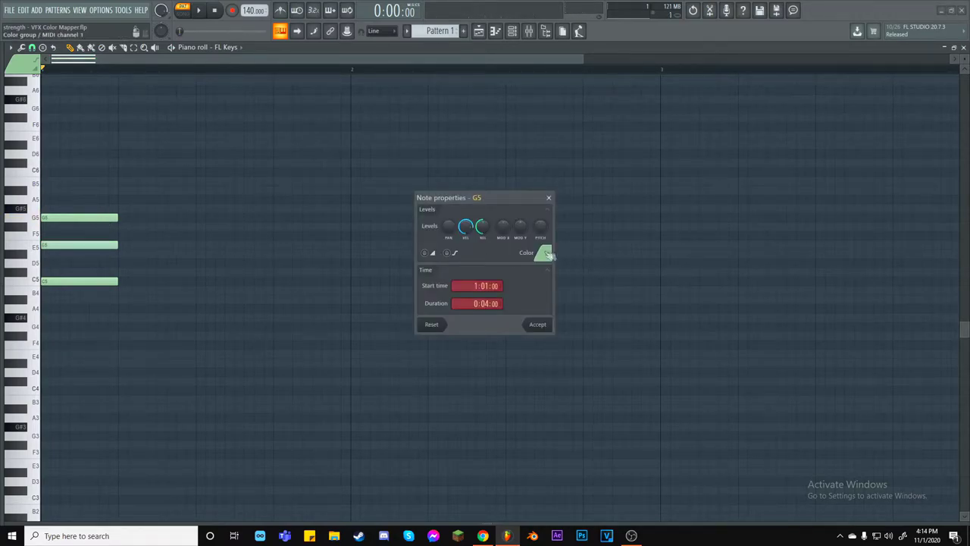
left_click(547, 255)
left_click(584, 292)
left_click(538, 324)
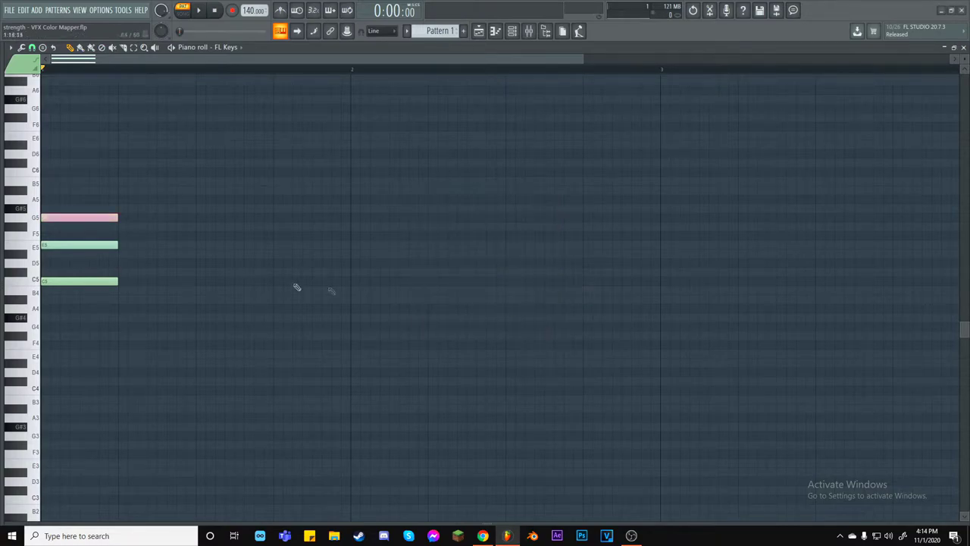
key("space")
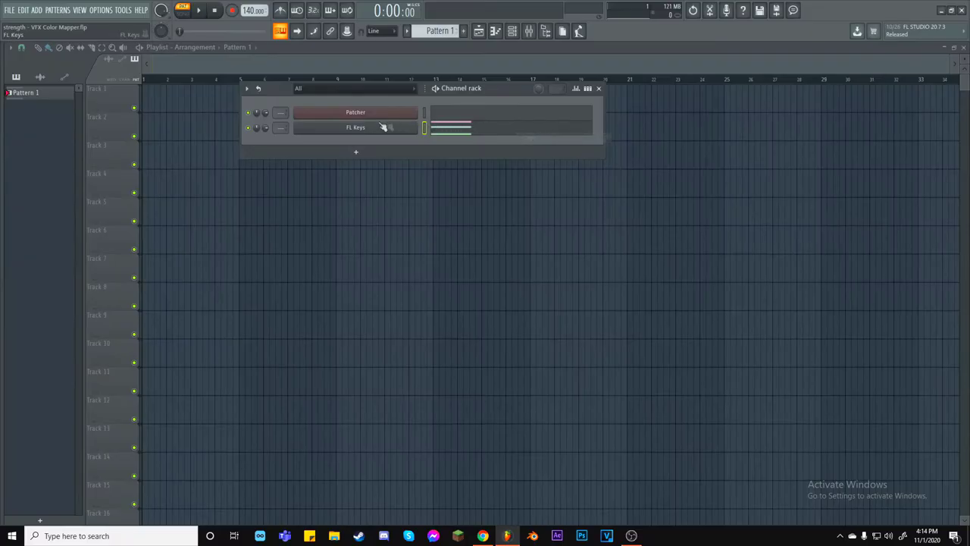
right_click(415, 125)
- Add a VFX Color Mapper to the Patcher map and place it beside Sytrus
left_click(423, 124)
right_click(416, 112)
left_click(479, 123)
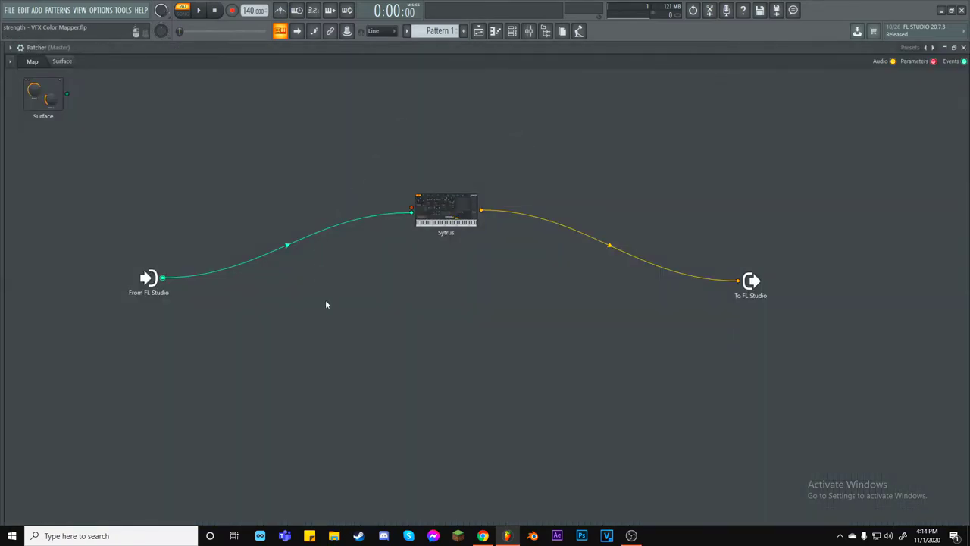
right_click(327, 305)
mouse_move(364, 317)
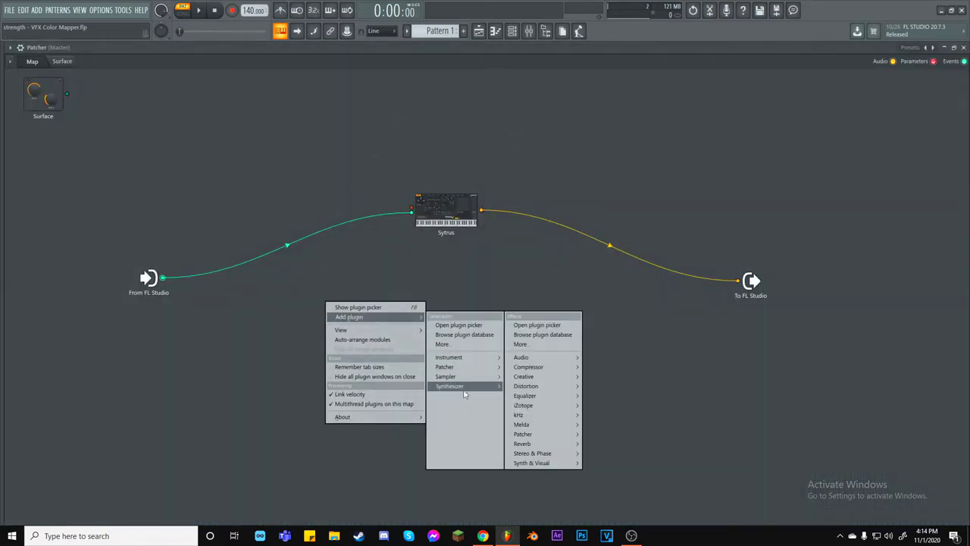
mouse_move(472, 369)
left_click(531, 397)
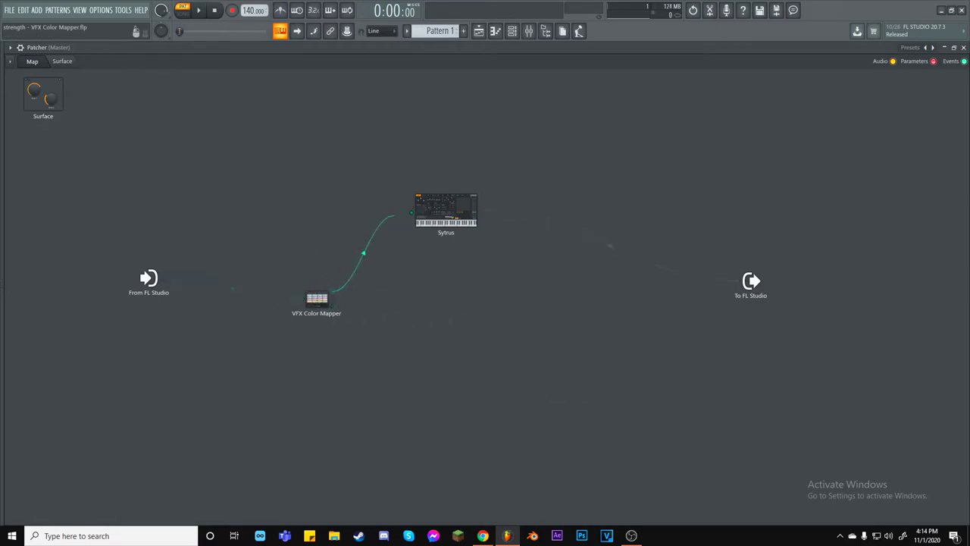
left_click_drag(328, 303, 293, 228)
- Close the Patcher window, play the project, and reopen the Patcher's piano roll
left_click(963, 47)
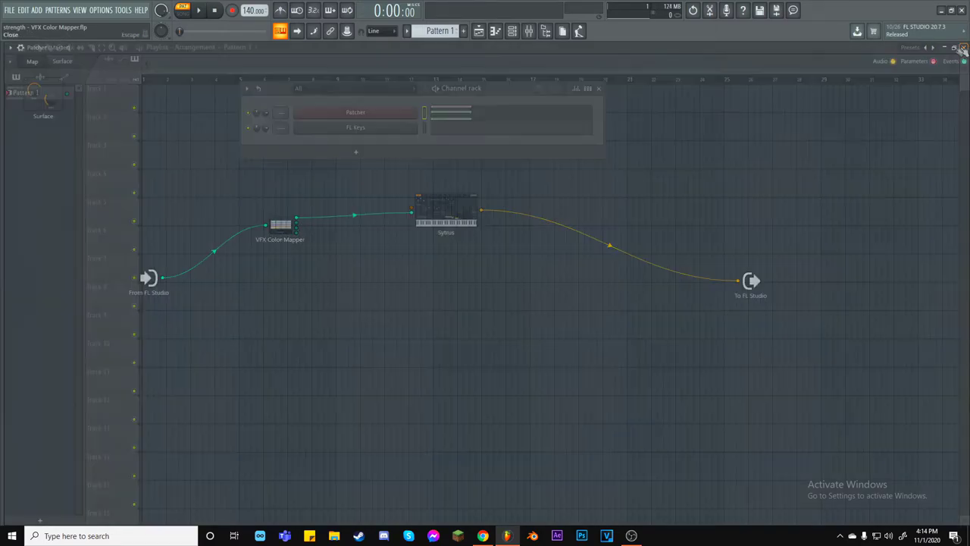
key("space")
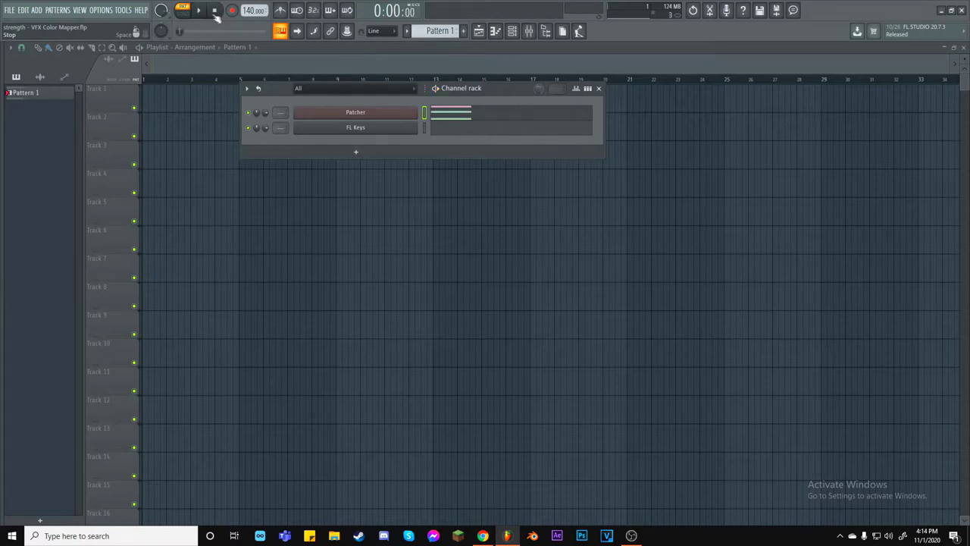
left_click(445, 115)
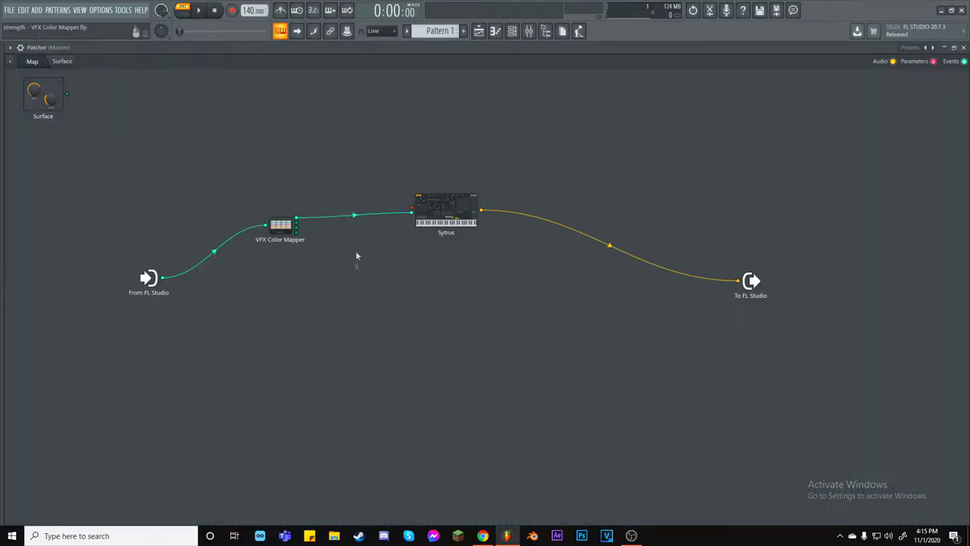
right_click(351, 302)
- Add a second Sytrus fed by the mapper, reset it to Default, and position Play between input and output
mouse_move(379, 320)
mouse_move(496, 389)
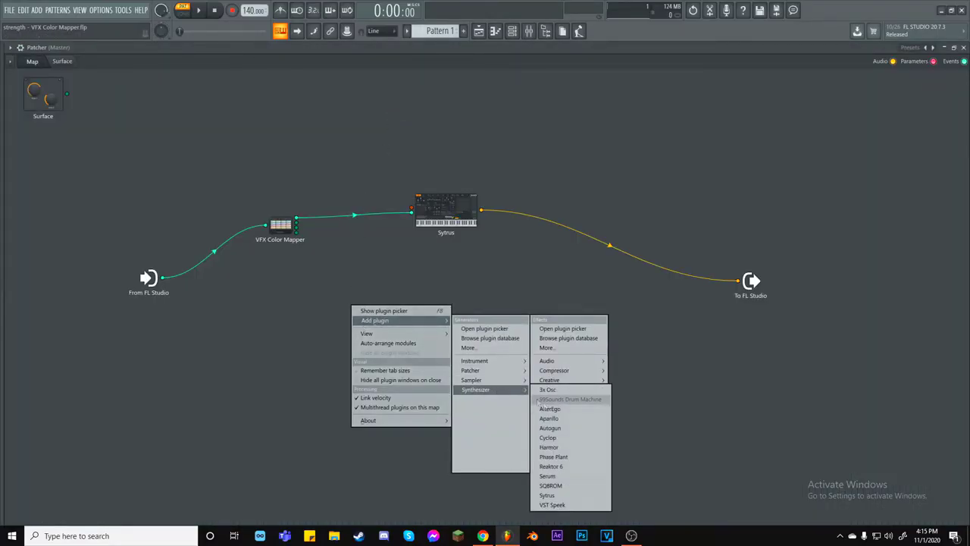
left_click(574, 503)
left_click_drag(452, 297, 422, 288)
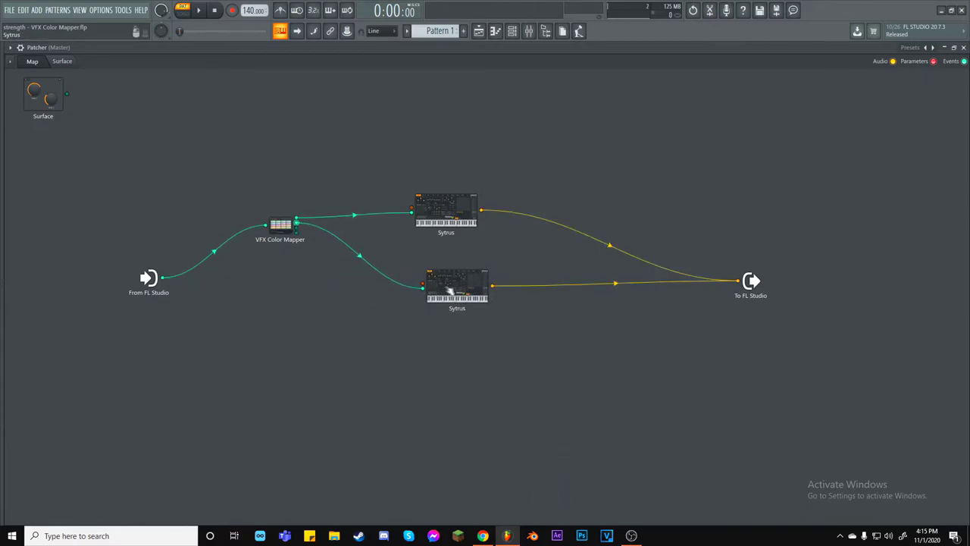
double_click(433, 282)
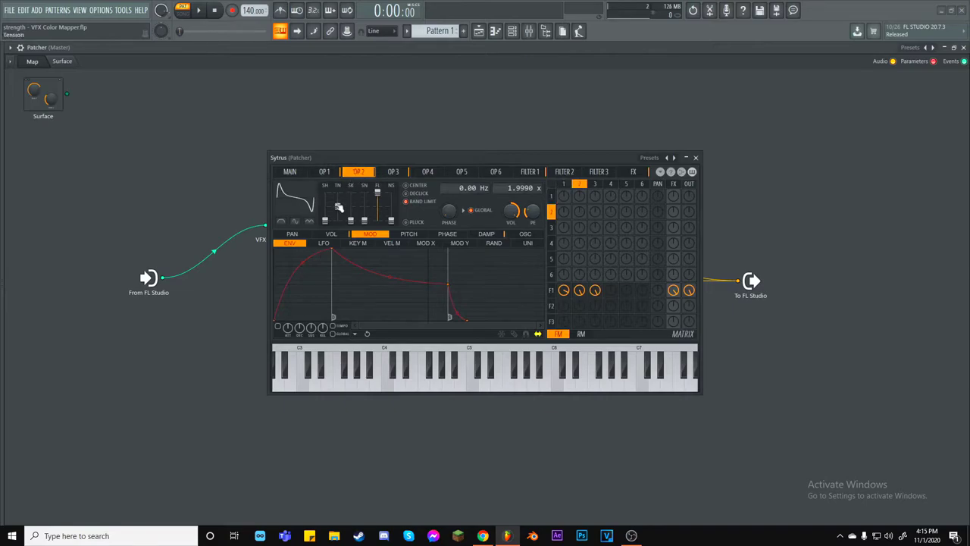
left_click(658, 160)
left_click(694, 445)
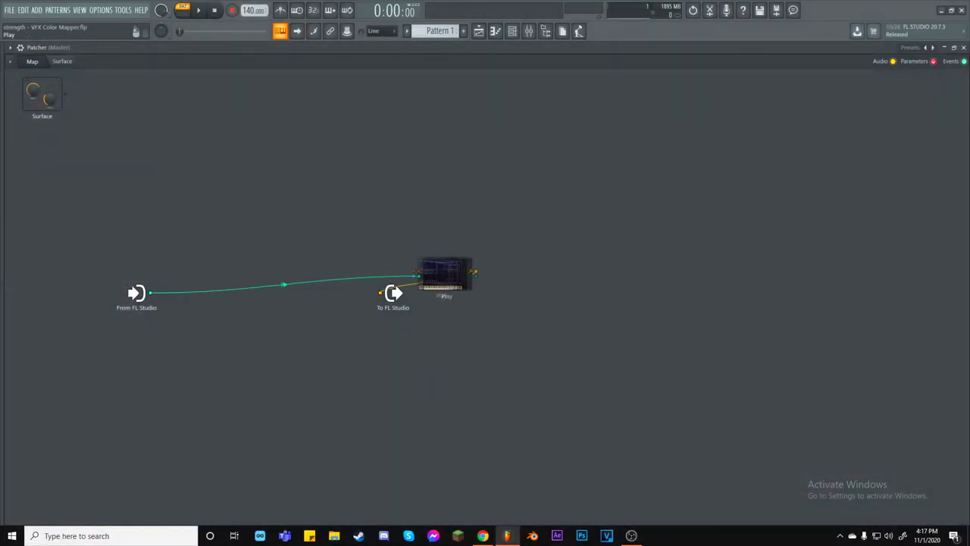
left_click_drag(448, 280, 203, 300)
- Rearrange the map so Play sits beside a further-right To FL Studio output
left_click_drag(209, 290, 204, 291)
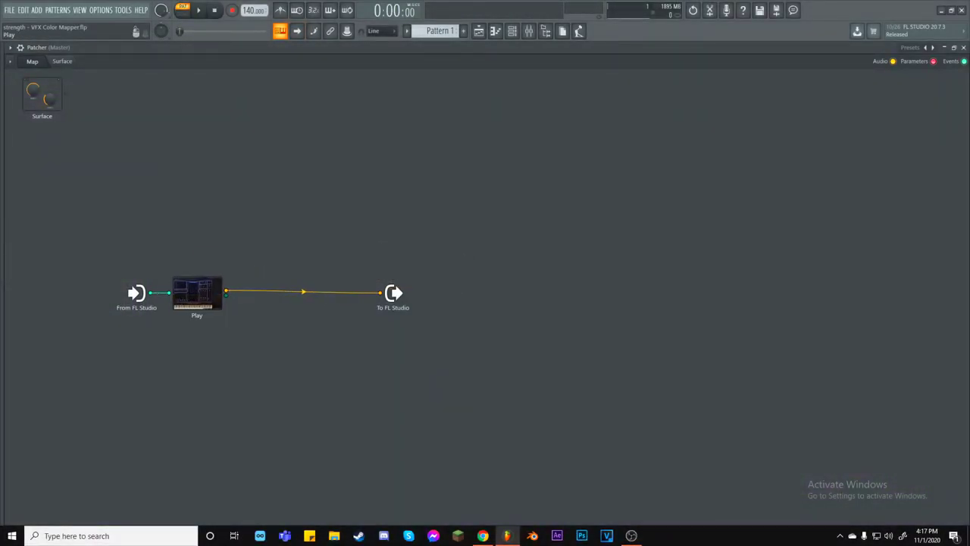
left_click_drag(405, 301, 568, 297)
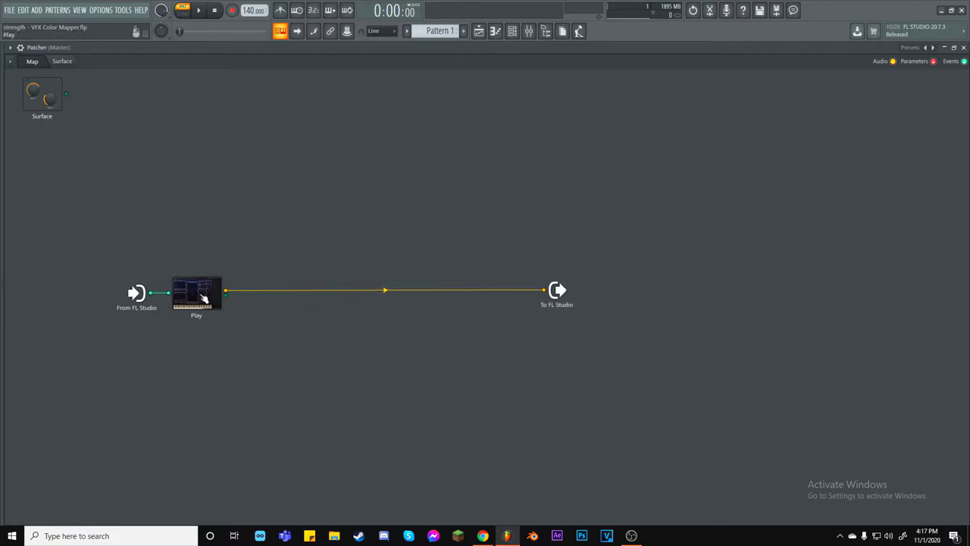
left_click_drag(204, 297, 447, 296)
- Add a VFX Color Mapper beside From FL Studio, disconnected from Play's input
right_click(411, 361)
mouse_move(429, 375)
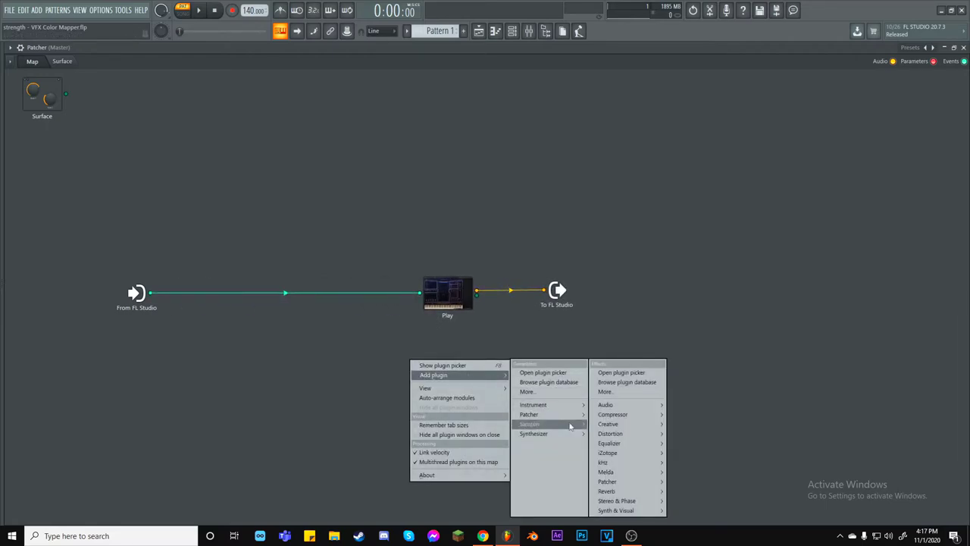
mouse_move(565, 416)
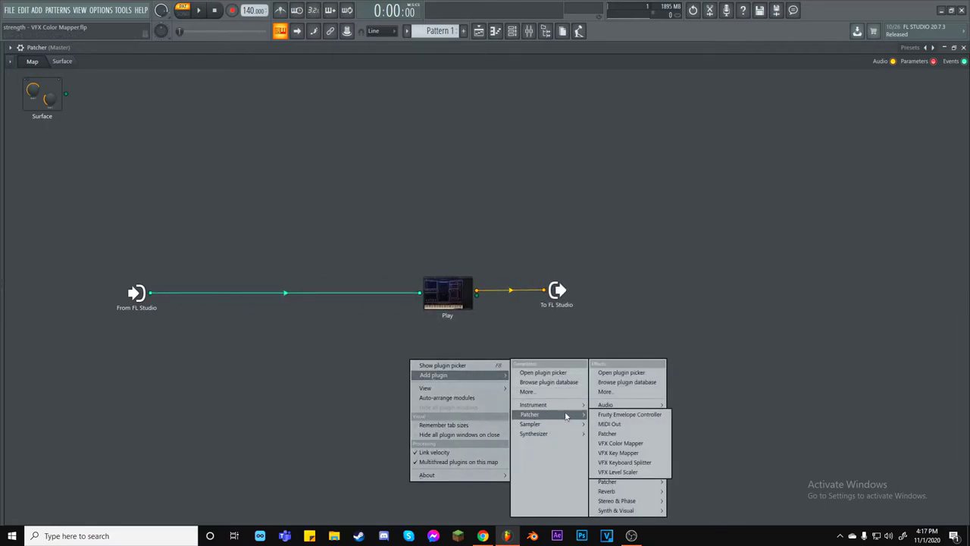
left_click(631, 444)
left_click_drag(479, 288, 292, 275)
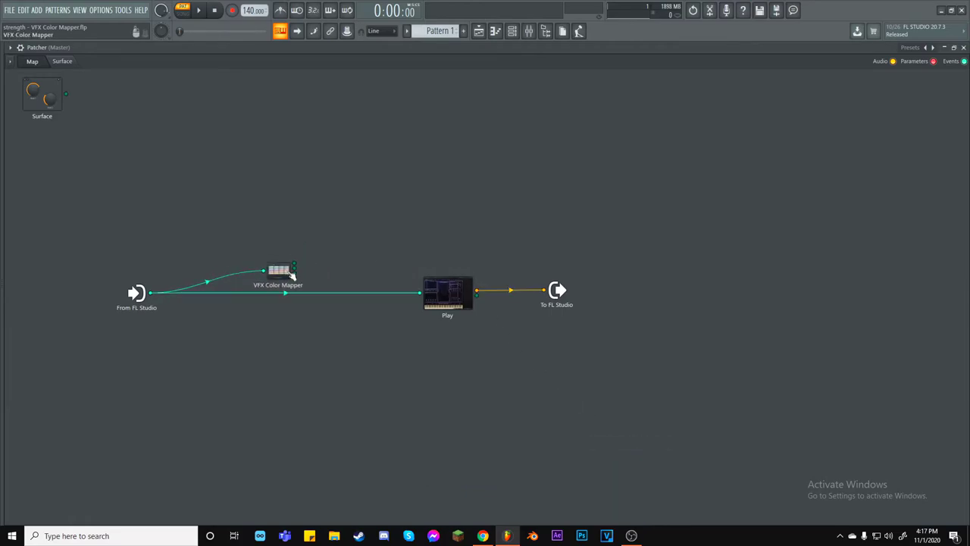
left_click_drag(420, 293, 235, 293)
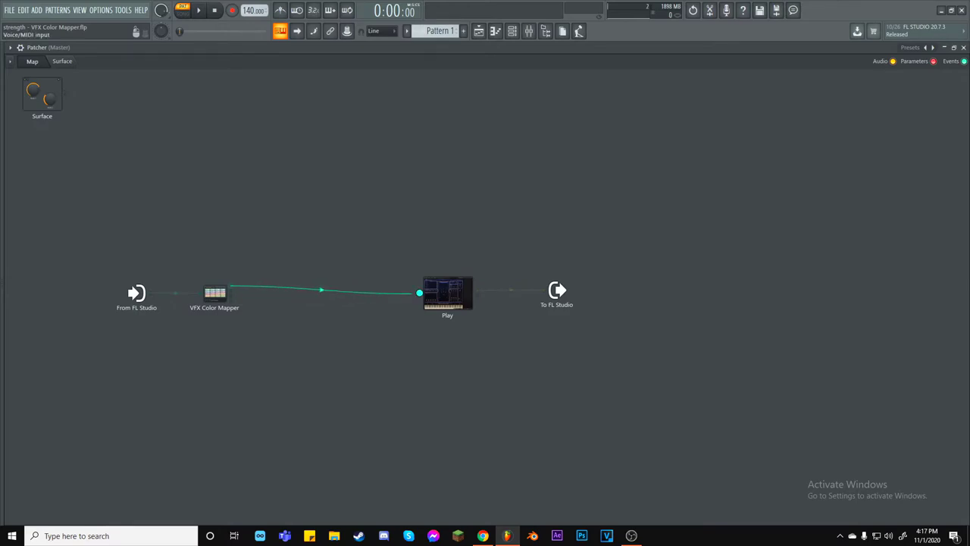
left_click_drag(419, 292, 255, 245)
left_click_drag(232, 301, 226, 297)
- Enable extra voice outputs on the mapper, including Voice output 6, and move Play closer
right_click(208, 289)
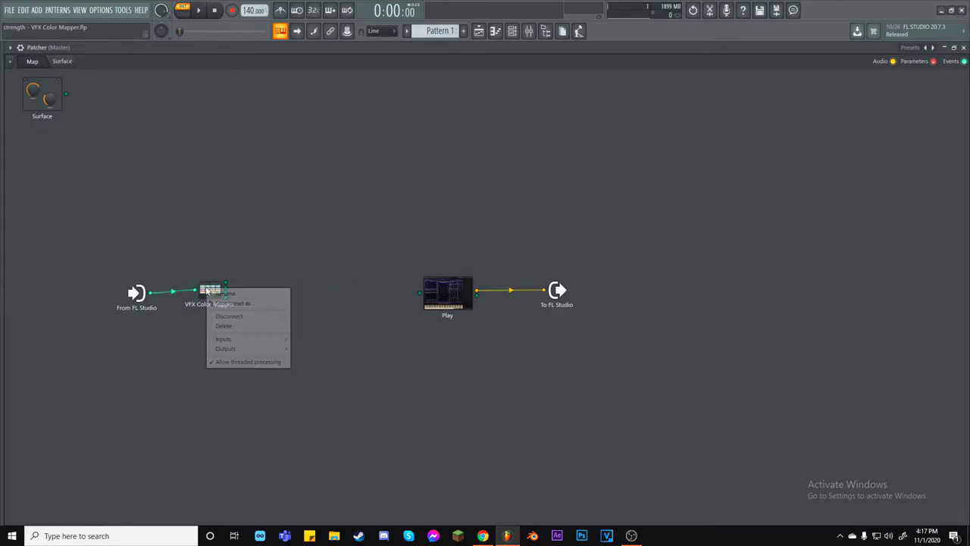
mouse_move(310, 349)
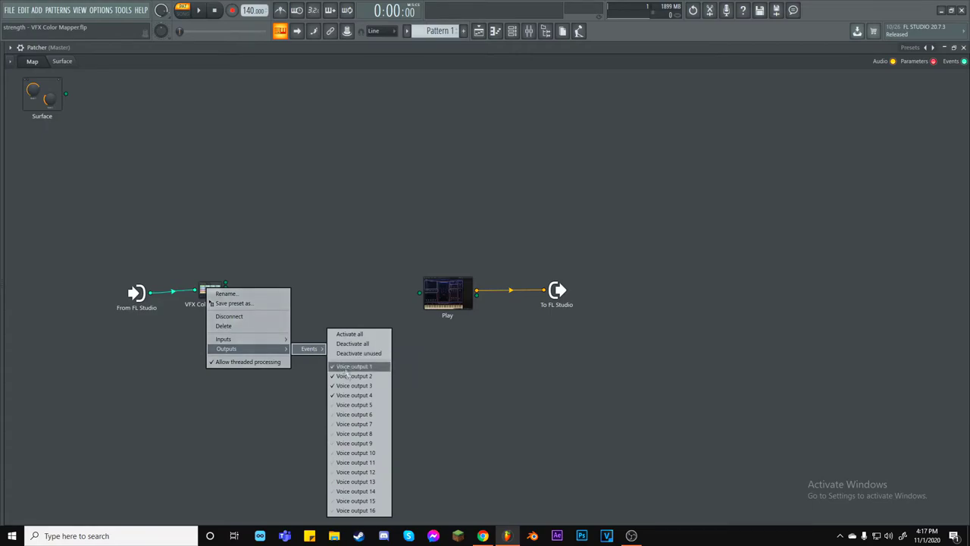
left_click(348, 403)
right_click(213, 295)
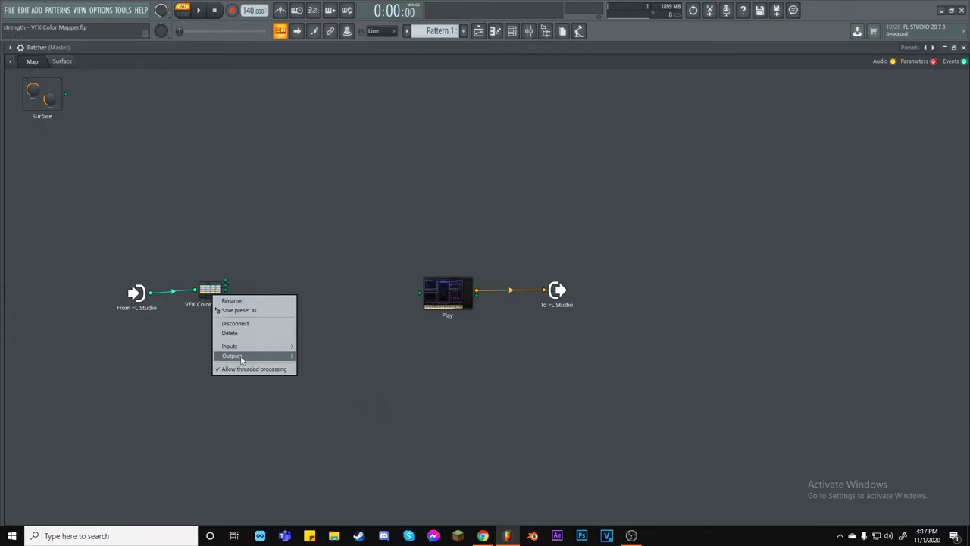
mouse_move(266, 355)
mouse_move(315, 356)
left_click(362, 416)
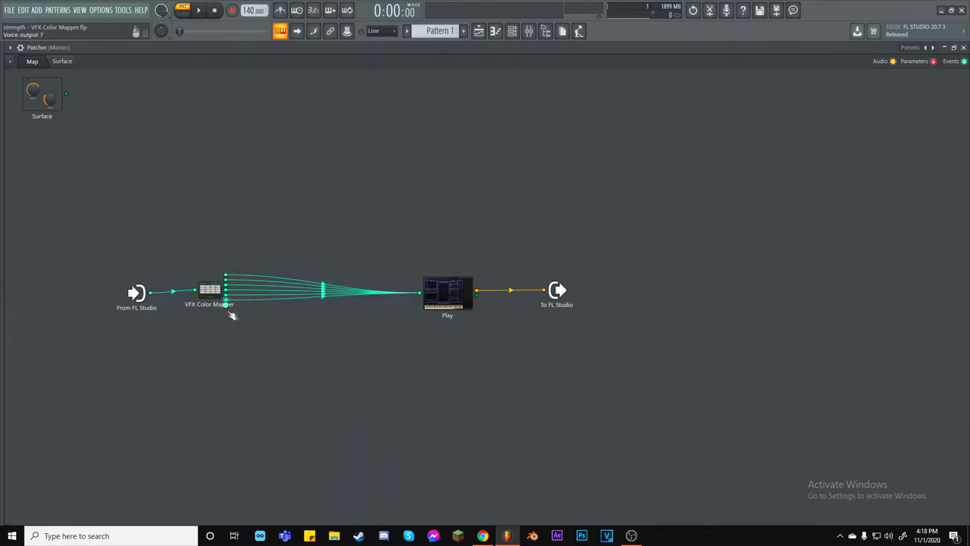
left_click_drag(455, 297, 332, 286)
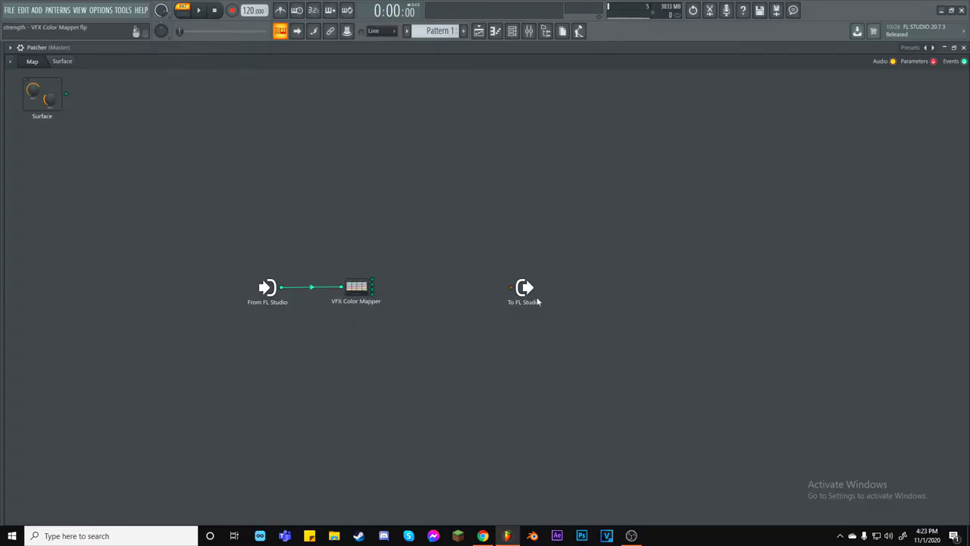
- Enable Voice outputs 5 and 6 on the VFX Color Mapper
right_click(366, 289)
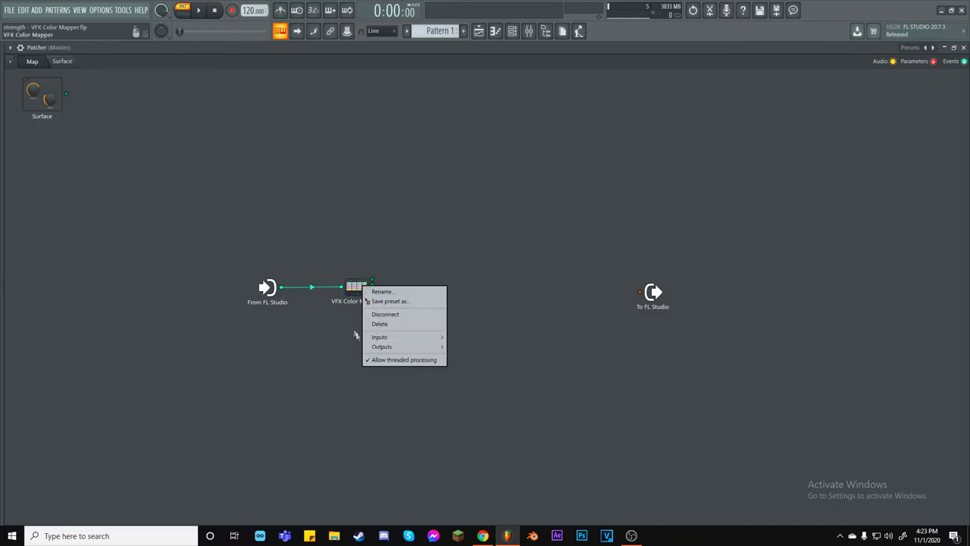
mouse_move(464, 346)
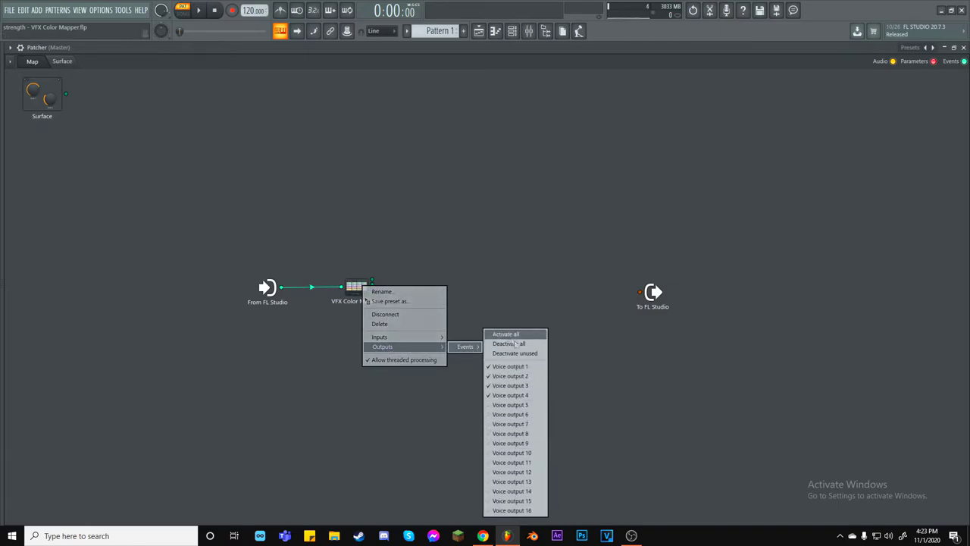
left_click(507, 405)
right_click(362, 289)
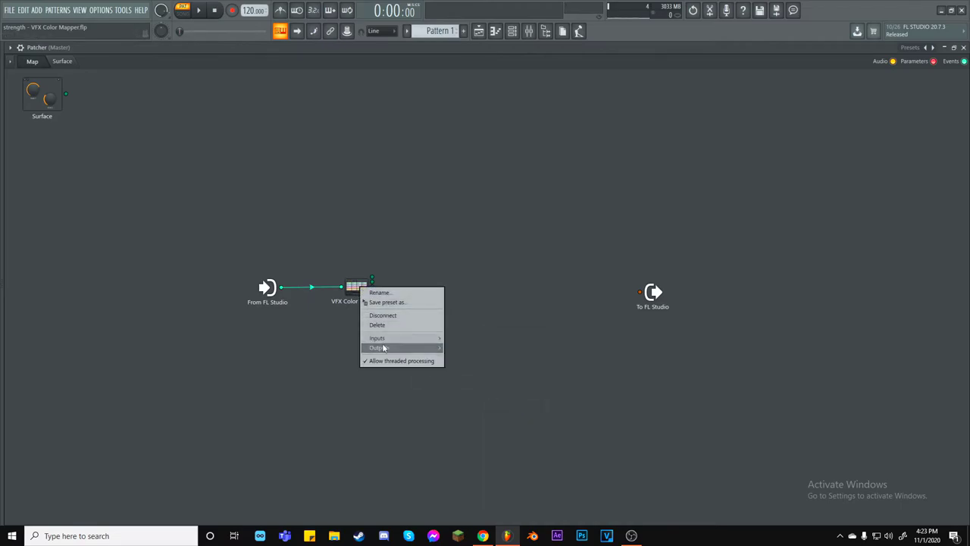
mouse_move(462, 347)
left_click(513, 414)
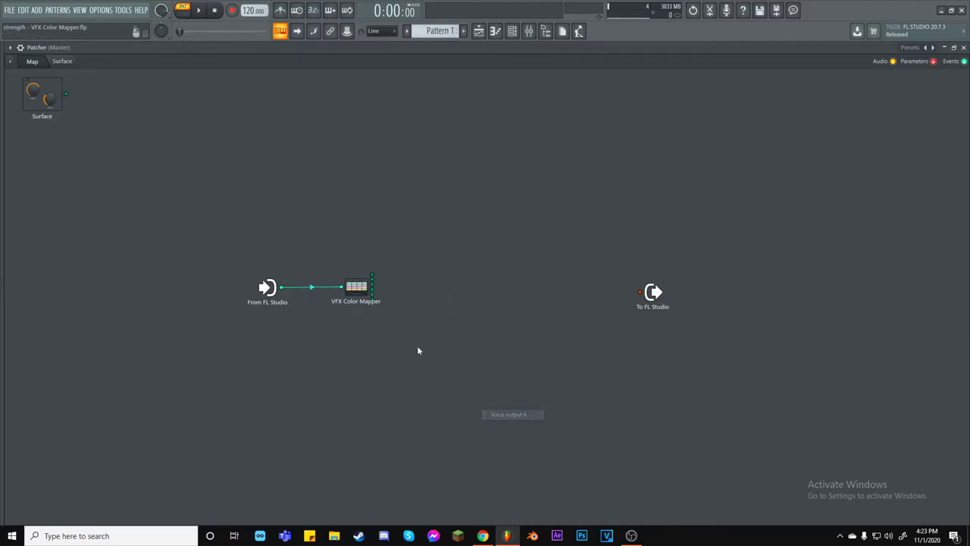
right_click(361, 293)
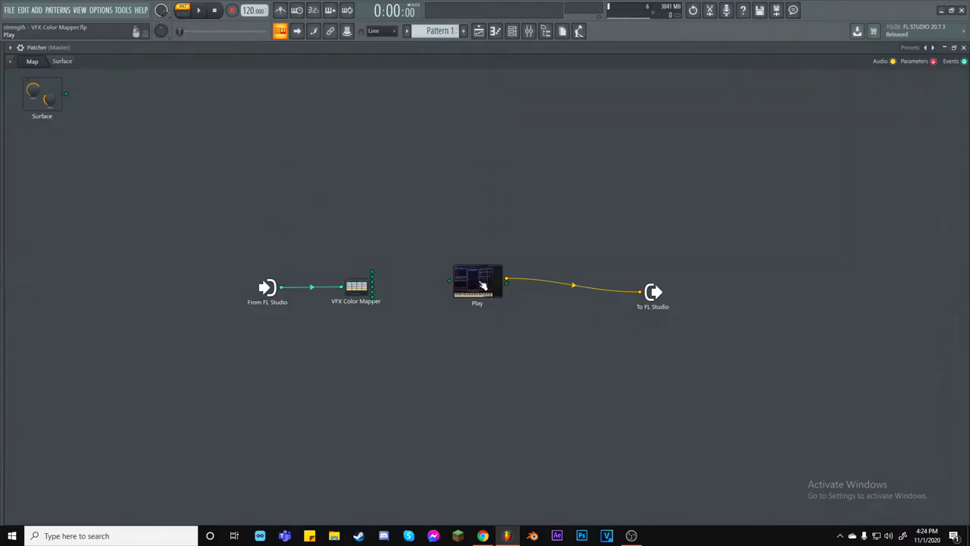
- Look through the Play node's Inputs > Parameters options
right_click(480, 285)
mouse_move(523, 334)
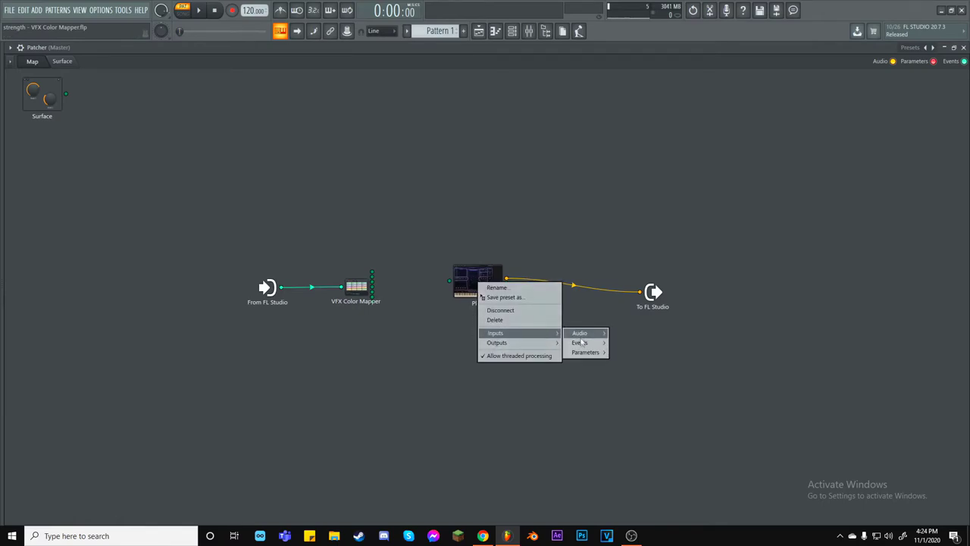
mouse_move(586, 355)
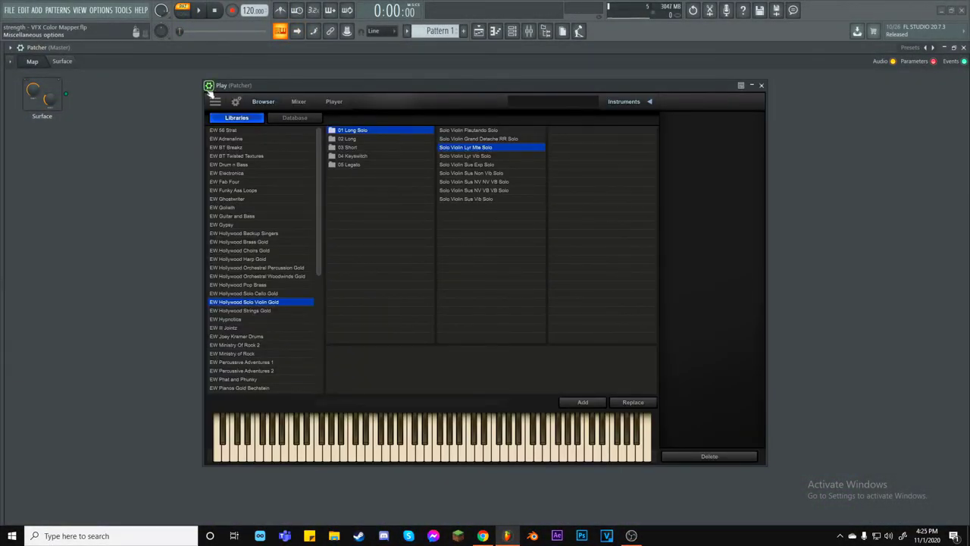
- Review Play's wrapper Settings and Processing tabs, then close the Play window
left_click(209, 86)
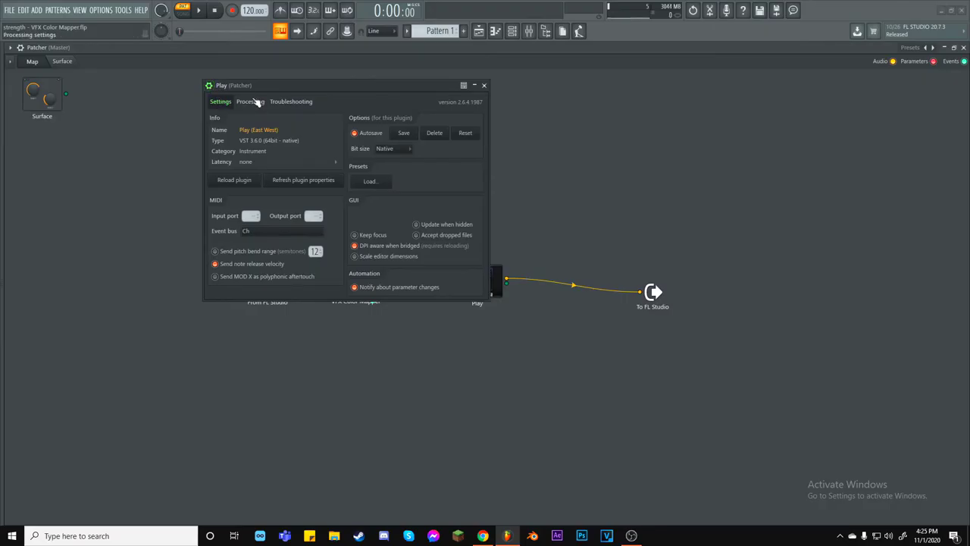
left_click(253, 102)
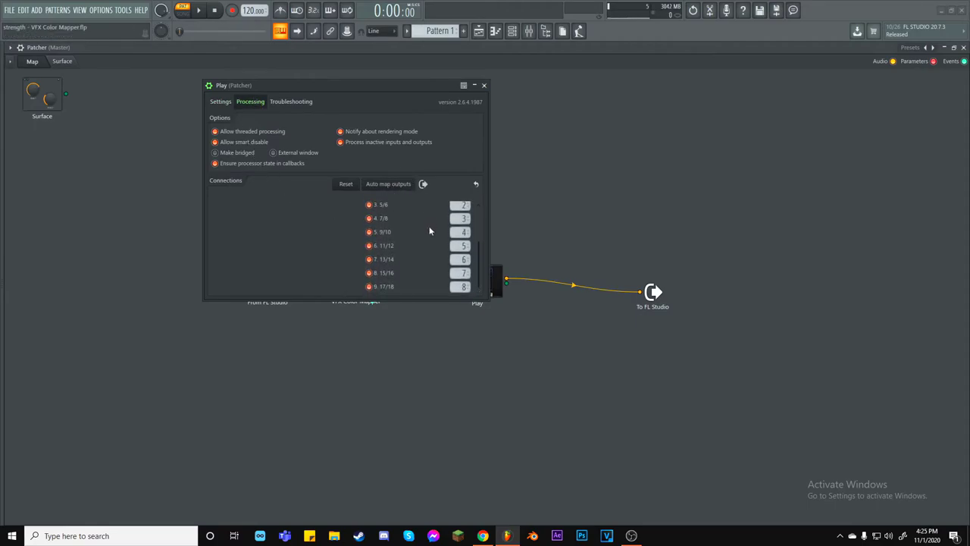
left_click(220, 101)
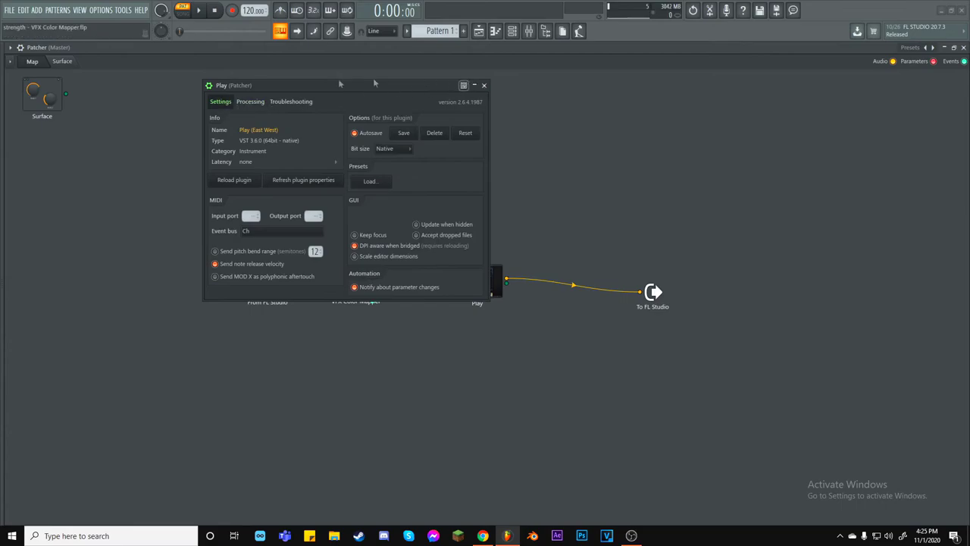
left_click(210, 86)
left_click(761, 86)
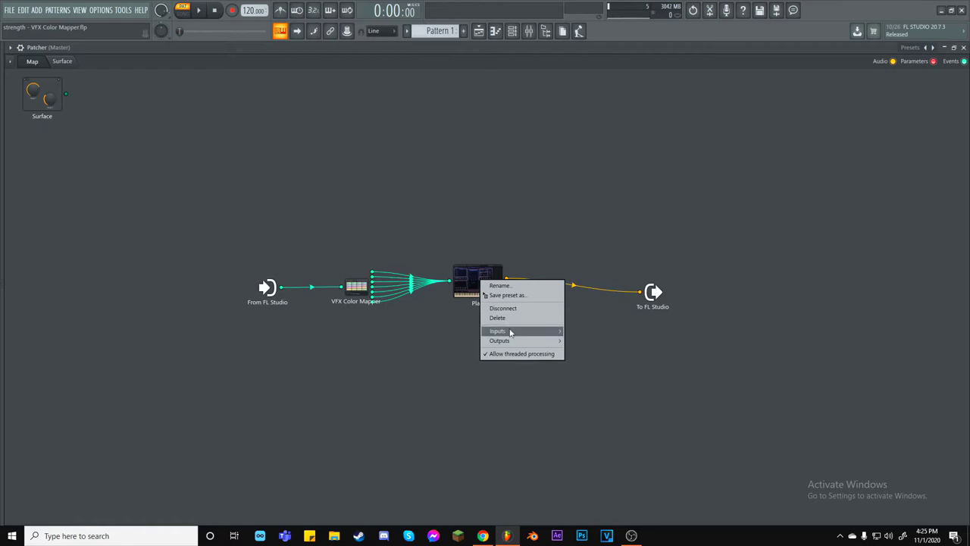
- Enable the 2. Send 1 and 4. Send 3 audio outputs on the Play node
mouse_move(502, 341)
mouse_move(582, 341)
left_click(626, 396)
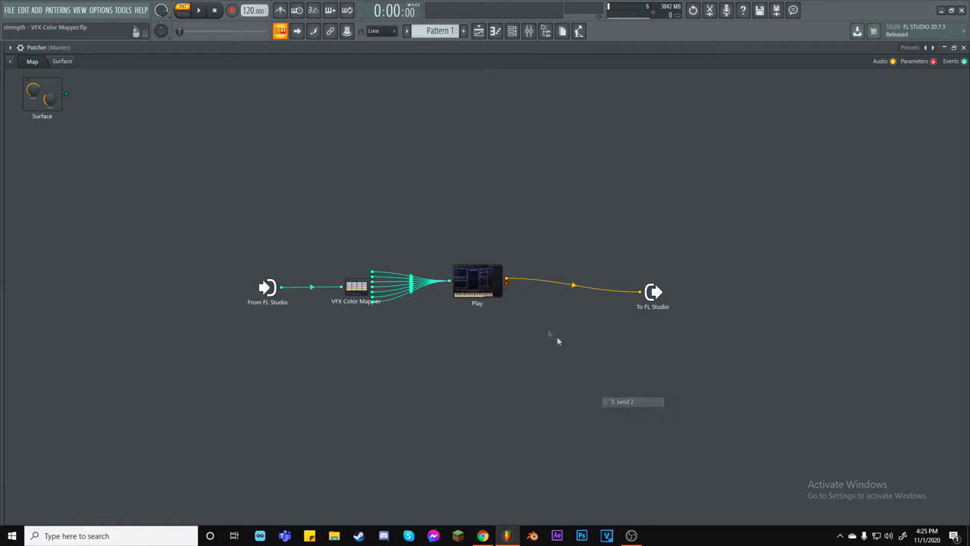
right_click(480, 289)
mouse_move(533, 340)
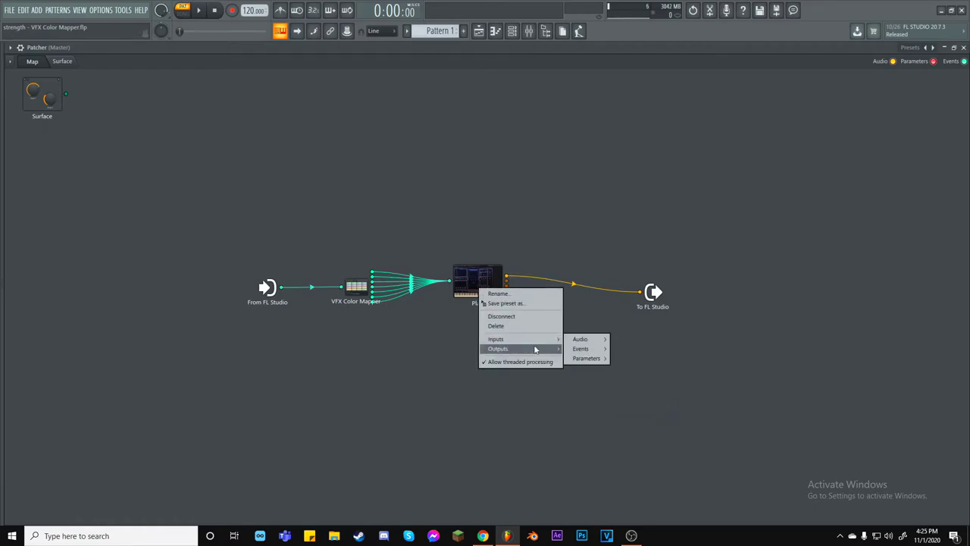
mouse_move(582, 350)
left_click(643, 421)
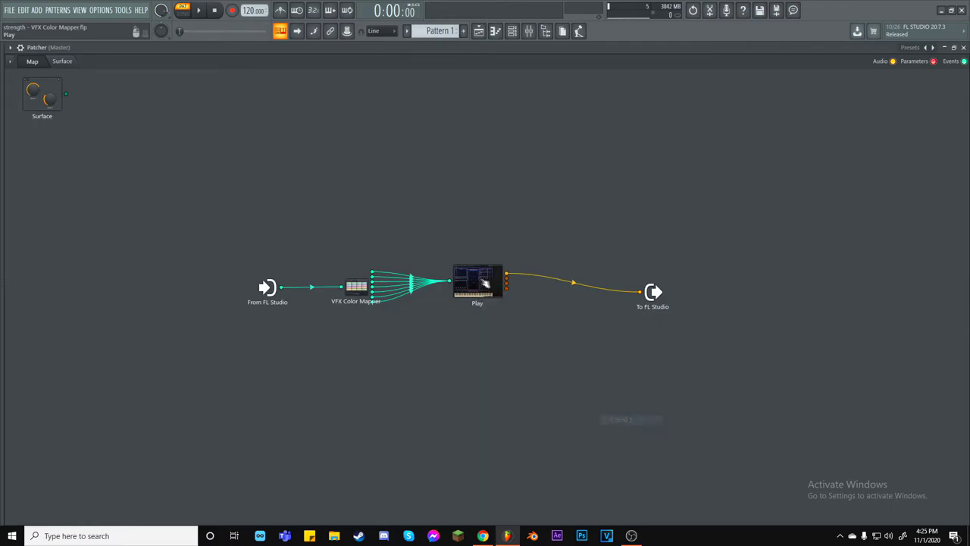
right_click(481, 279)
mouse_move(550, 341)
mouse_move(581, 340)
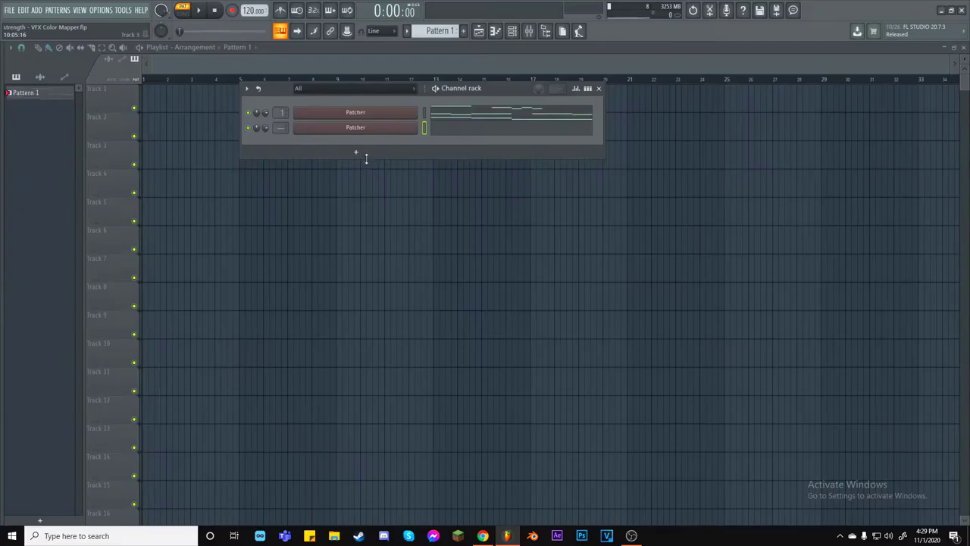
- Add a VFX Color Mapper channel to the Channel rack and maximize its window
left_click(356, 152)
mouse_move(320, 197)
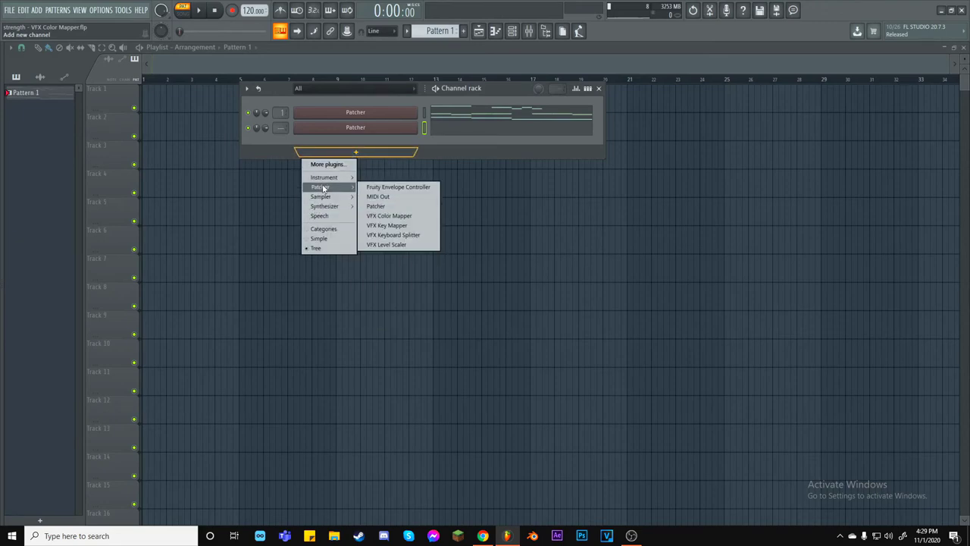
left_click(408, 217)
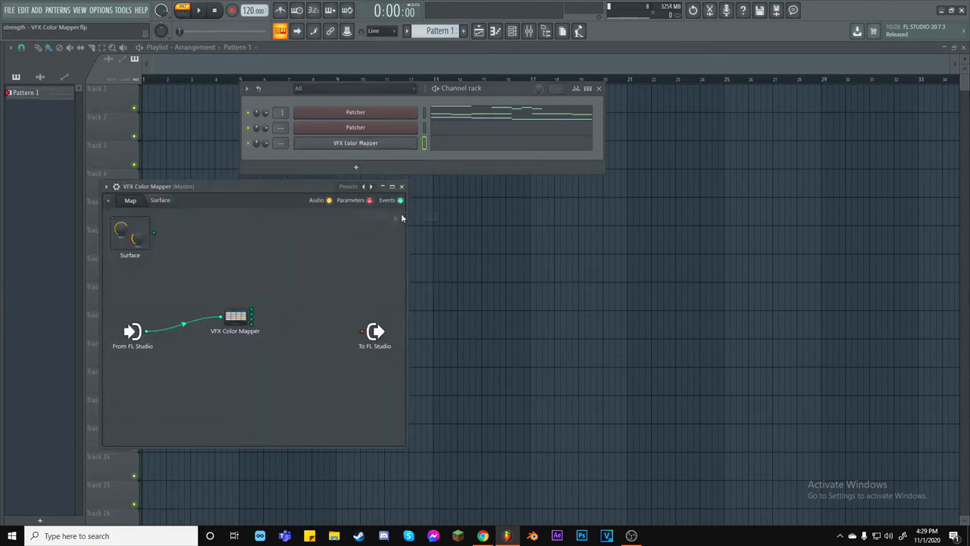
left_click(392, 186)
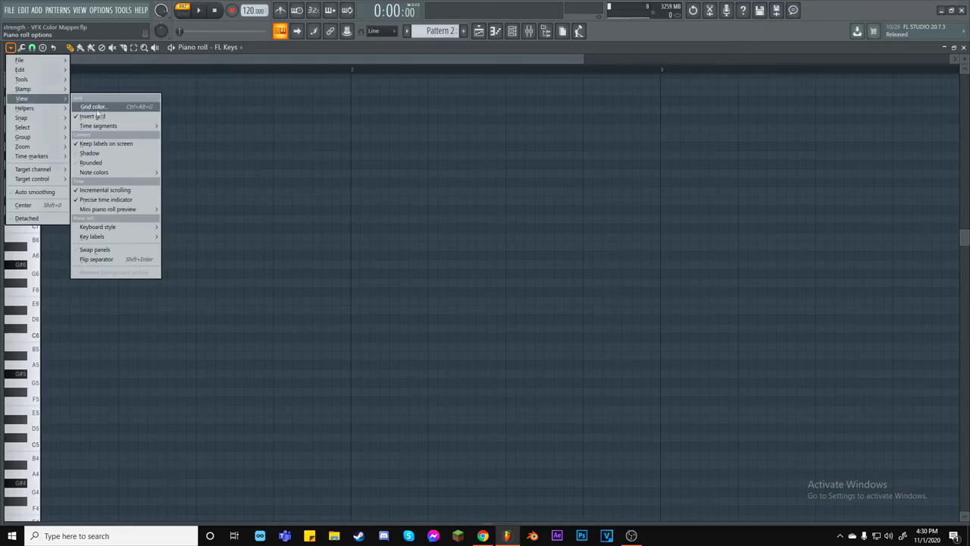
- Open the note color palette editor from the piano roll's Note colors menu
mouse_move(117, 172)
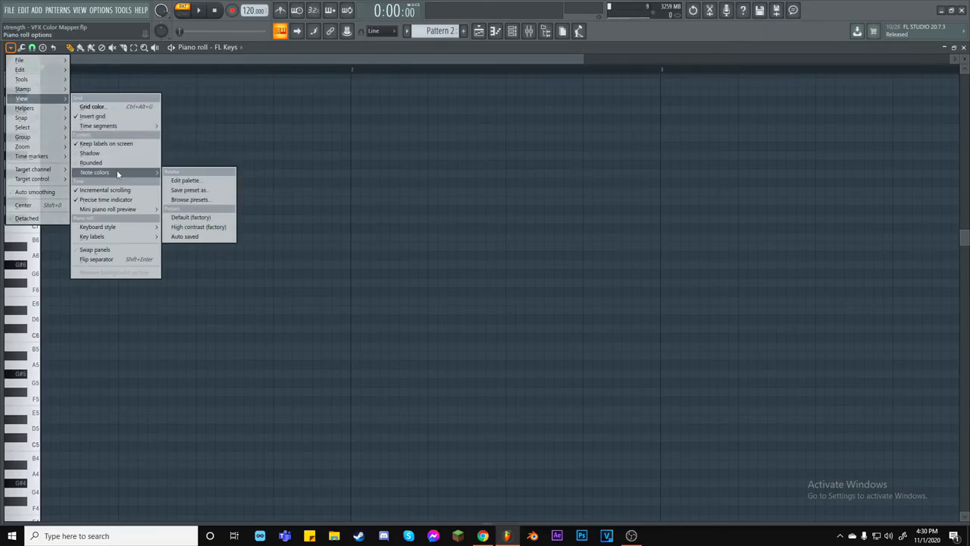
left_click(190, 184)
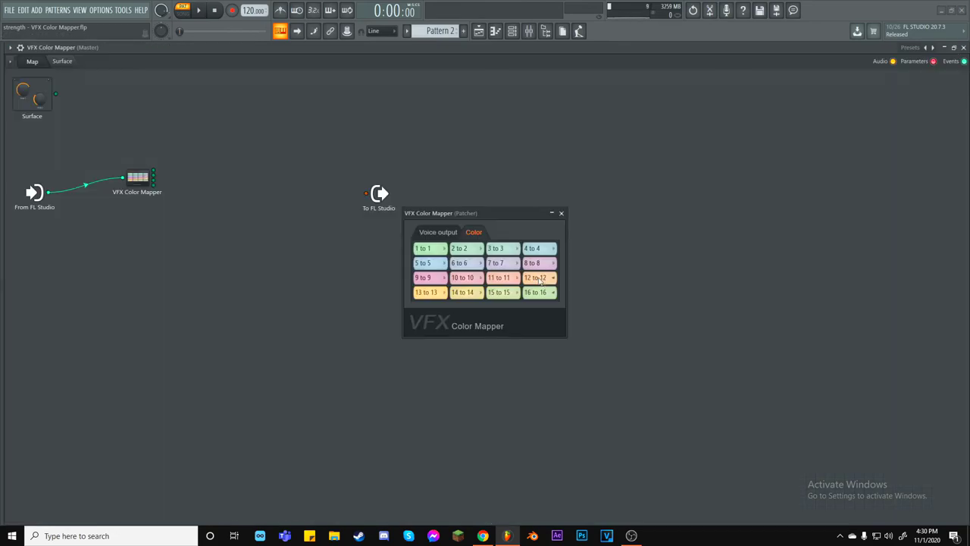
- In the Color Mapper, route color 12 to 8, 10 to 5, 6 to 10, and 1 to 12
left_click(540, 278)
left_click(534, 358)
left_click(465, 278)
left_click(467, 329)
left_click(467, 263)
left_click(468, 366)
left_click(426, 252)
left_click(431, 367)
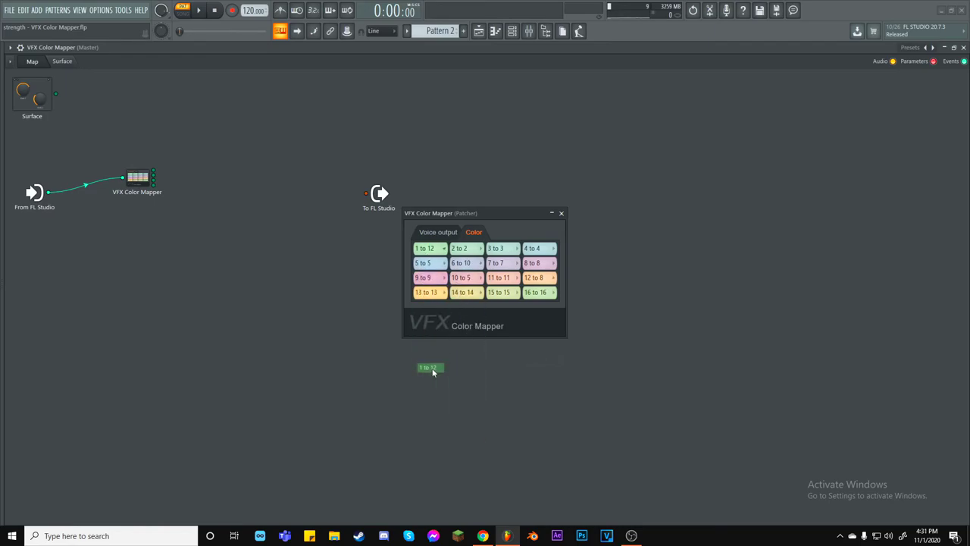
left_click(561, 214)
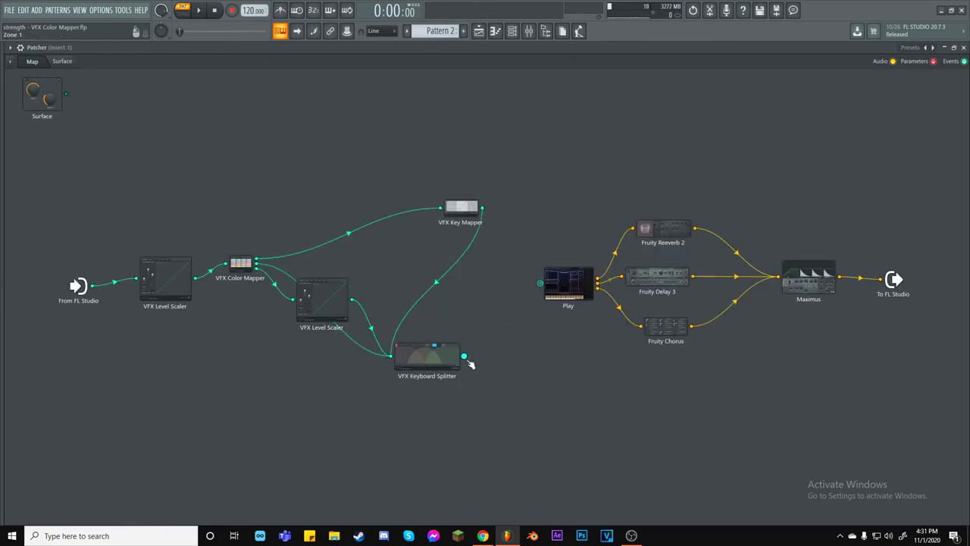
- Open the Patcher map's Add plugin menu and paint a red chord near F5–E5
right_click(457, 301)
mouse_move(523, 314)
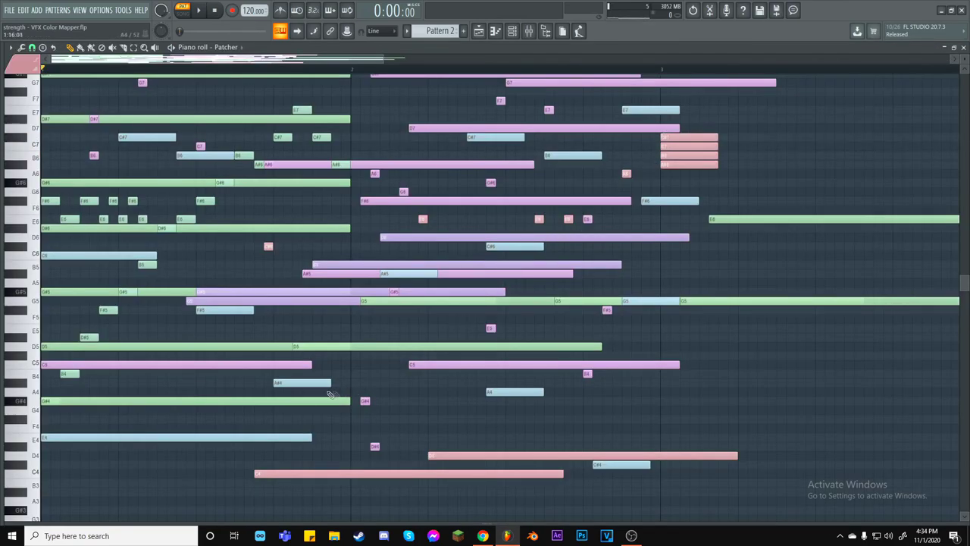
left_click_drag(267, 334, 269, 314)
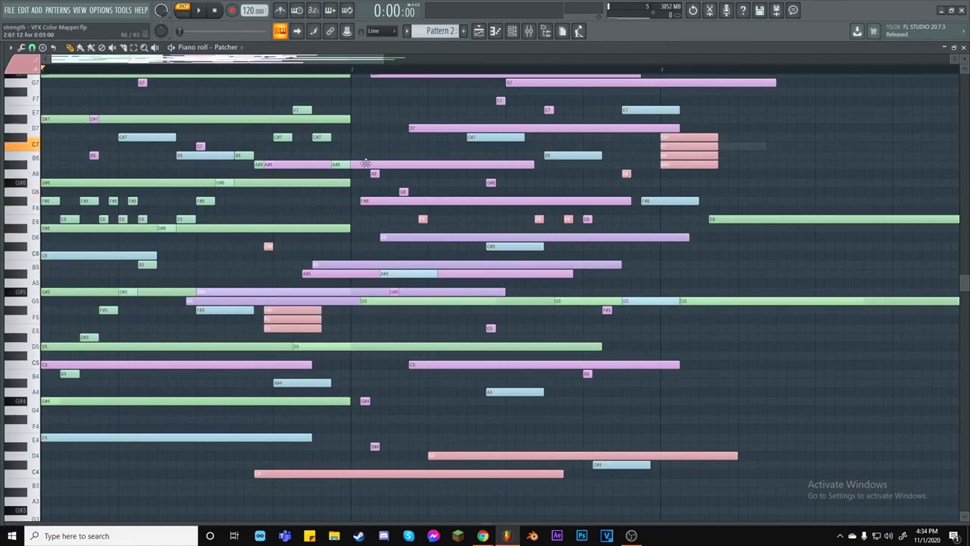
- Delete several colored notes from the opening bars of the Pattern 2 piano roll
scroll(223, 247, "down", 1)
left_click(238, 223)
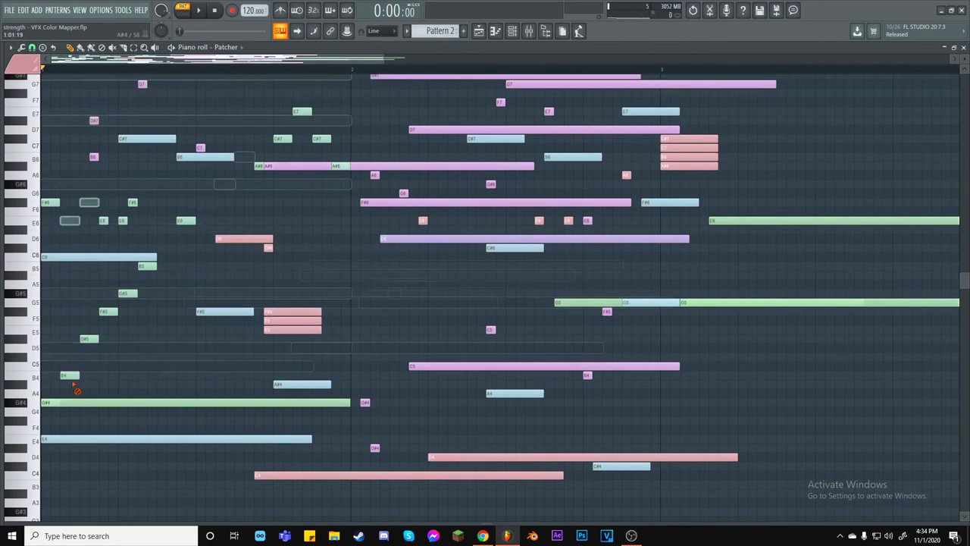